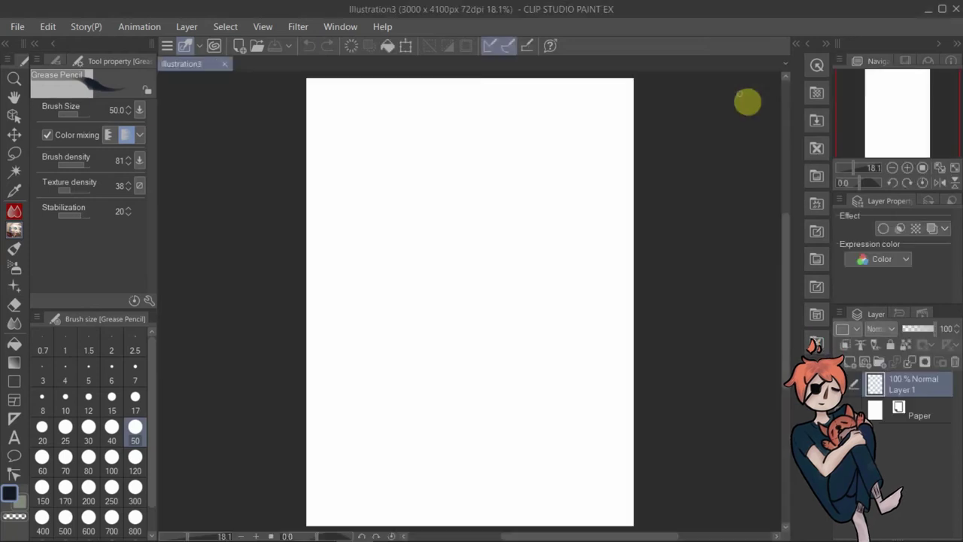
Paint two thick dark vertical bars from the canvas's upper edge using the Grease Pencil at size 120.
{"action": "left_click_drag", "start_coordinate": [380, 76], "coordinate": [384, 415]}
{"action": "mouse_move", "coordinate": [535, 142]}
{"action": "left_mouse_down"}
{"action": "mouse_move", "coordinate": [535, 82]}
{"action": "mouse_move", "coordinate": [536, 178]}
{"action": "left_mouse_up"}
{"action": "left_click", "coordinate": [135, 461]}
{"action": "left_click_drag", "start_coordinate": [379, 84], "coordinate": [385, 415]}
{"action": "left_click_drag", "start_coordinate": [542, 81], "coordinate": [536, 411]}
{"action": "mouse_move", "coordinate": [555, 83]}
{"action": "left_mouse_down"}
{"action": "mouse_move", "coordinate": [544, 409]}
{"action": "mouse_move", "coordinate": [541, 120]}
{"action": "mouse_move", "coordinate": [551, 382]}
{"action": "left_mouse_up"}
{"action": "left_click_drag", "start_coordinate": [370, 80], "coordinate": [379, 353]}
{"action": "scroll", "coordinate": [379, 358], "scroll_direction": "down", "scroll_amount": 2}
{"action": "left_click_drag", "start_coordinate": [374, 401], "coordinate": [375, 181]}
{"action": "left_click_drag", "start_coordinate": [375, 180], "coordinate": [372, 342]}
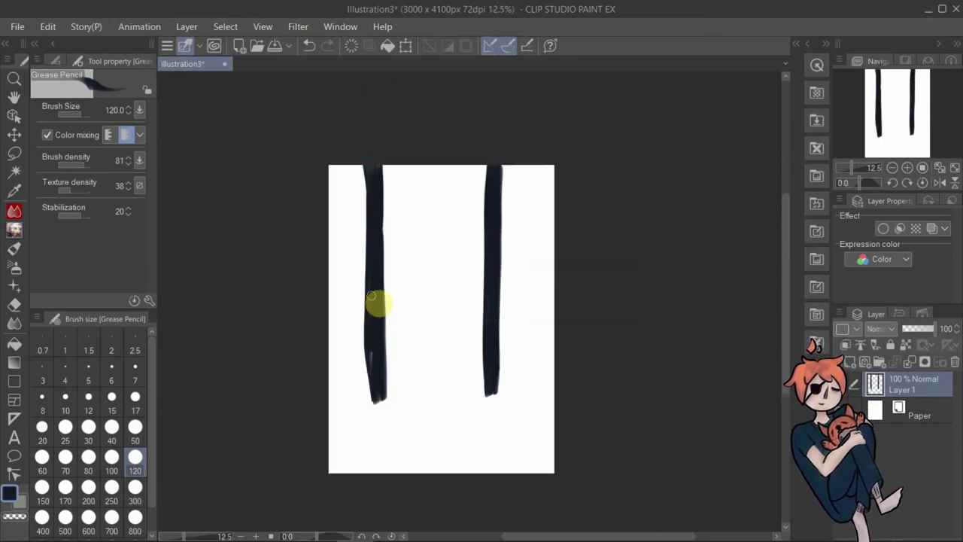
Paint a dark band across the lower part of the canvas beneath the two bars, using brush sizes from 120 to 800.
{"action": "left_click_drag", "start_coordinate": [331, 401], "coordinate": [562, 398]}
{"action": "left_click", "coordinate": [136, 492]}
{"action": "mouse_move", "coordinate": [333, 453]}
{"action": "left_mouse_down"}
{"action": "mouse_move", "coordinate": [379, 404]}
{"action": "mouse_move", "coordinate": [417, 412]}
{"action": "left_mouse_up"}
{"action": "left_click_drag", "start_coordinate": [399, 404], "coordinate": [553, 396]}
{"action": "left_click", "coordinate": [132, 527]}
{"action": "mouse_move", "coordinate": [339, 451]}
{"action": "left_mouse_down"}
{"action": "mouse_move", "coordinate": [344, 479]}
{"action": "mouse_move", "coordinate": [555, 436]}
{"action": "mouse_move", "coordinate": [362, 454]}
{"action": "mouse_move", "coordinate": [557, 444]}
{"action": "left_mouse_up"}
{"action": "left_click", "coordinate": [135, 461]}
{"action": "left_click_drag", "start_coordinate": [421, 411], "coordinate": [458, 414]}
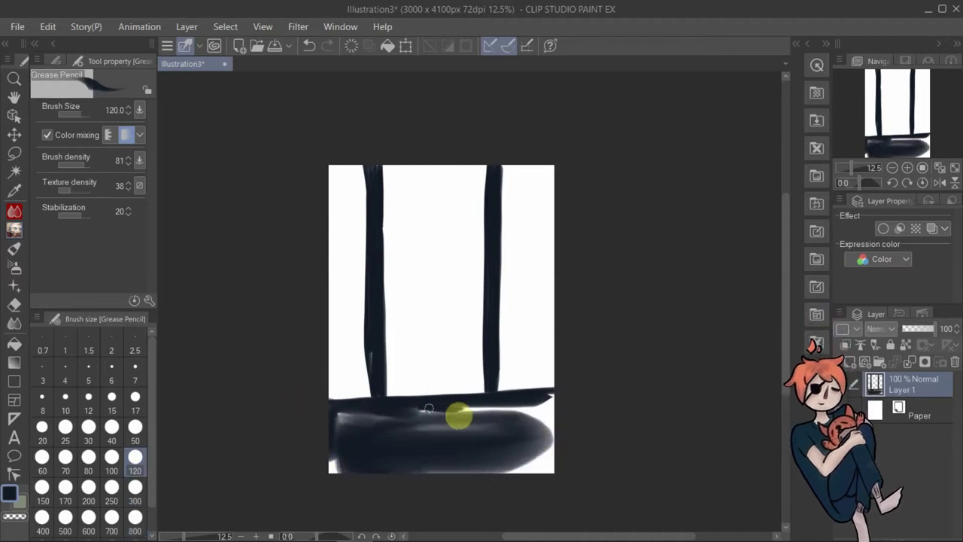
{"action": "left_click", "coordinate": [135, 491]}
{"action": "left_click_drag", "start_coordinate": [343, 429], "coordinate": [339, 470]}
{"action": "mouse_move", "coordinate": [546, 431]}
{"action": "left_mouse_down"}
{"action": "mouse_move", "coordinate": [539, 458]}
{"action": "mouse_move", "coordinate": [418, 474]}
{"action": "left_mouse_up"}
{"action": "mouse_move", "coordinate": [341, 422]}
{"action": "left_mouse_down"}
{"action": "mouse_move", "coordinate": [368, 432]}
{"action": "mouse_move", "coordinate": [557, 421]}
{"action": "left_mouse_up"}
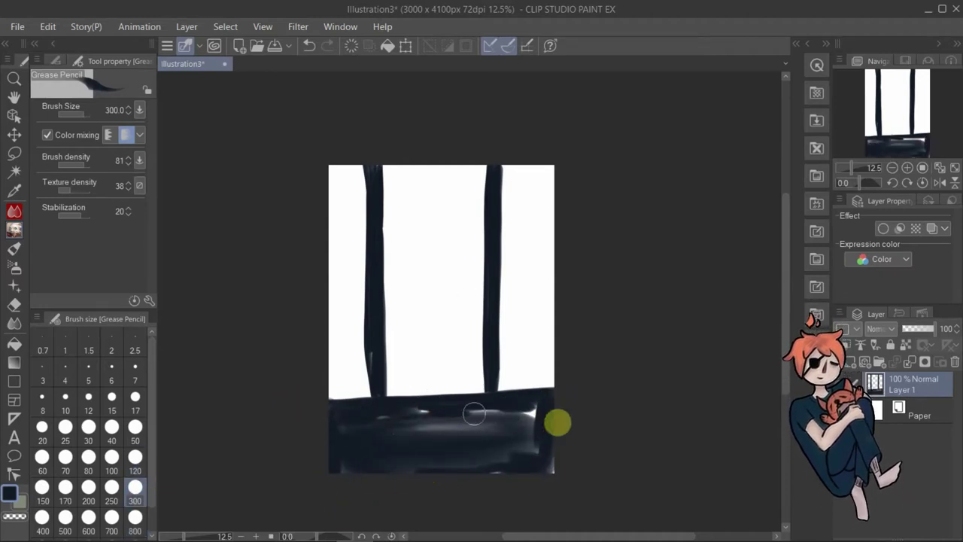
Draw three thin horizontal and four thin vertical window bars across the canvas at brush size 50.
{"action": "left_click", "coordinate": [135, 427]}
{"action": "left_click_drag", "start_coordinate": [354, 346], "coordinate": [558, 344]}
{"action": "left_click_drag", "start_coordinate": [326, 276], "coordinate": [560, 268]}
{"action": "left_click_drag", "start_coordinate": [327, 213], "coordinate": [568, 208]}
{"action": "left_click_drag", "start_coordinate": [411, 162], "coordinate": [411, 414]}
{"action": "left_click_drag", "start_coordinate": [454, 163], "coordinate": [455, 429]}
{"action": "mouse_move", "coordinate": [546, 164]}
{"action": "left_mouse_down"}
{"action": "mouse_move", "coordinate": [517, 378]}
{"action": "mouse_move", "coordinate": [532, 339]}
{"action": "mouse_move", "coordinate": [530, 395]}
{"action": "left_mouse_up"}
{"action": "key", "text": "ctrl+z"}
{"action": "left_click_drag", "start_coordinate": [336, 162], "coordinate": [332, 403]}
Dim Layer 1 to 39% opacity and sketch a figure's head, shoulders and arms on a new layer beneath it.
{"action": "left_click", "coordinate": [913, 329]}
{"action": "left_click", "coordinate": [135, 403]}
{"action": "left_click", "coordinate": [134, 427]}
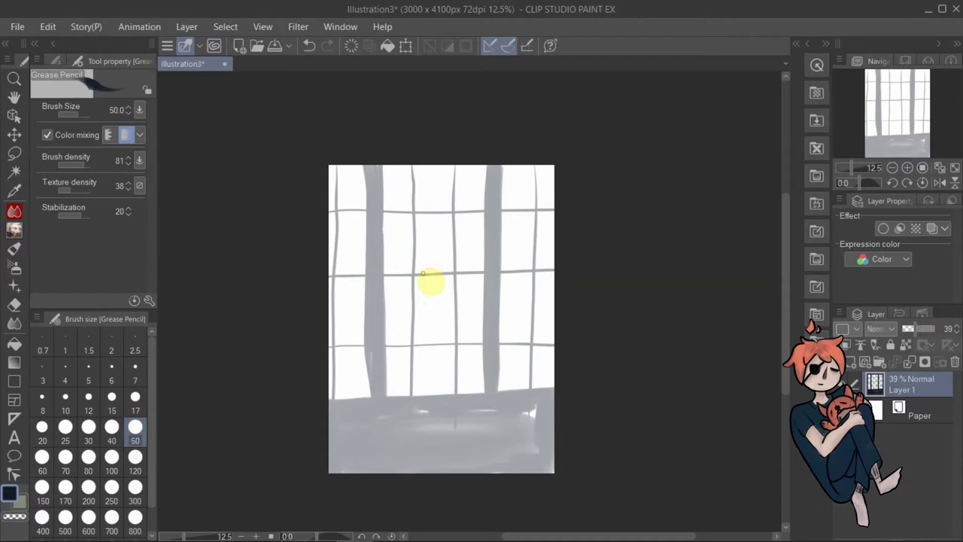
{"action": "left_click", "coordinate": [849, 362]}
{"action": "left_click_drag", "start_coordinate": [913, 385], "coordinate": [913, 417]}
{"action": "mouse_move", "coordinate": [434, 309]}
{"action": "left_mouse_down"}
{"action": "mouse_move", "coordinate": [406, 405]}
{"action": "mouse_move", "coordinate": [458, 414]}
{"action": "left_mouse_up"}
{"action": "left_click", "coordinate": [135, 456]}
{"action": "left_click_drag", "start_coordinate": [427, 284], "coordinate": [440, 280]}
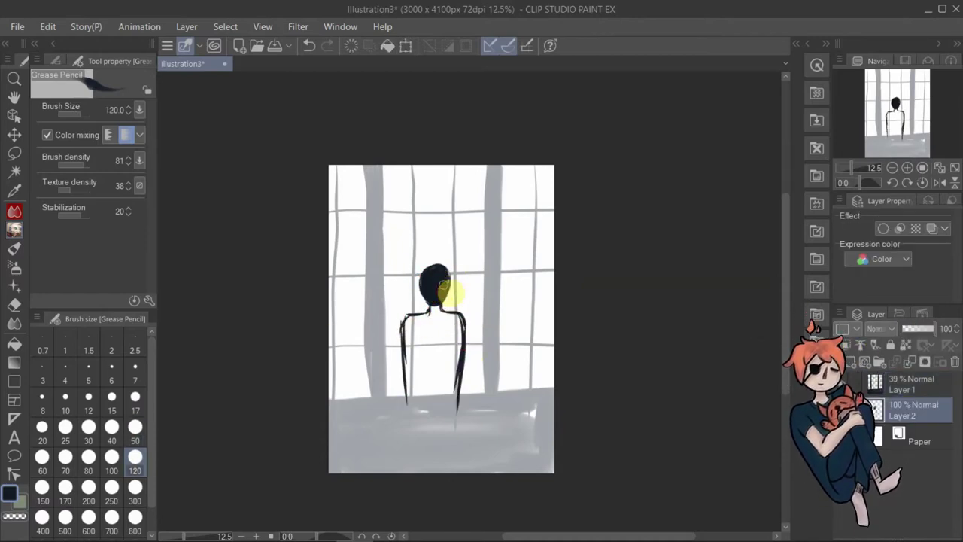
Restore Layer 1's opacity to 100% and fill in the figure's torso with dark strokes.
{"action": "left_click", "coordinate": [913, 385]}
{"action": "left_click", "coordinate": [934, 328]}
{"action": "mouse_move", "coordinate": [451, 323]}
{"action": "left_mouse_down"}
{"action": "mouse_move", "coordinate": [422, 325]}
{"action": "mouse_move", "coordinate": [407, 360]}
{"action": "mouse_move", "coordinate": [417, 327]}
{"action": "mouse_move", "coordinate": [430, 340]}
{"action": "mouse_move", "coordinate": [451, 338]}
{"action": "mouse_move", "coordinate": [433, 391]}
{"action": "mouse_move", "coordinate": [425, 309]}
{"action": "left_mouse_up"}
Sketch bare tree branches on both sides of the window at brush size 50.
{"action": "left_click", "coordinate": [135, 487]}
{"action": "left_click", "coordinate": [135, 426]}
{"action": "left_click_drag", "start_coordinate": [473, 203], "coordinate": [550, 292]}
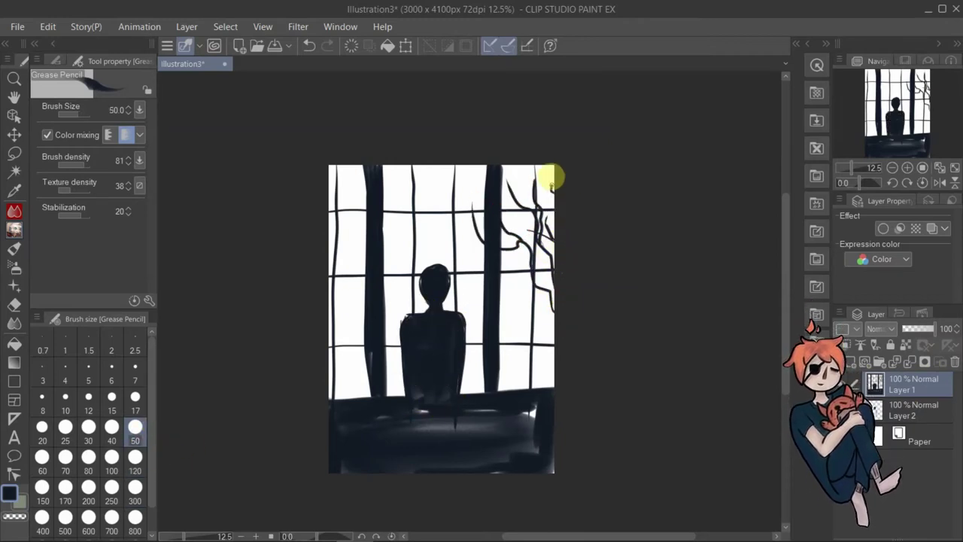
{"action": "mouse_move", "coordinate": [334, 254]}
{"action": "left_mouse_down"}
{"action": "mouse_move", "coordinate": [410, 169]}
{"action": "mouse_move", "coordinate": [443, 185]}
{"action": "left_mouse_up"}
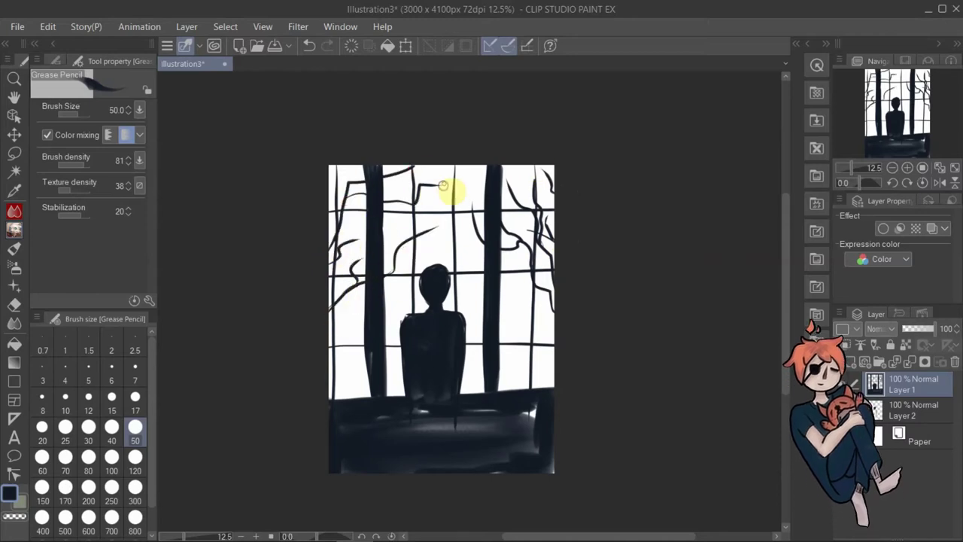
Erase two small eye dots in the figure's head on Layer 2 with the Hard eraser at size 50.
{"action": "key", "text": "e"}
{"action": "left_click_drag", "start_coordinate": [441, 309], "coordinate": [450, 321]}
{"action": "key", "text": "ctrl+z"}
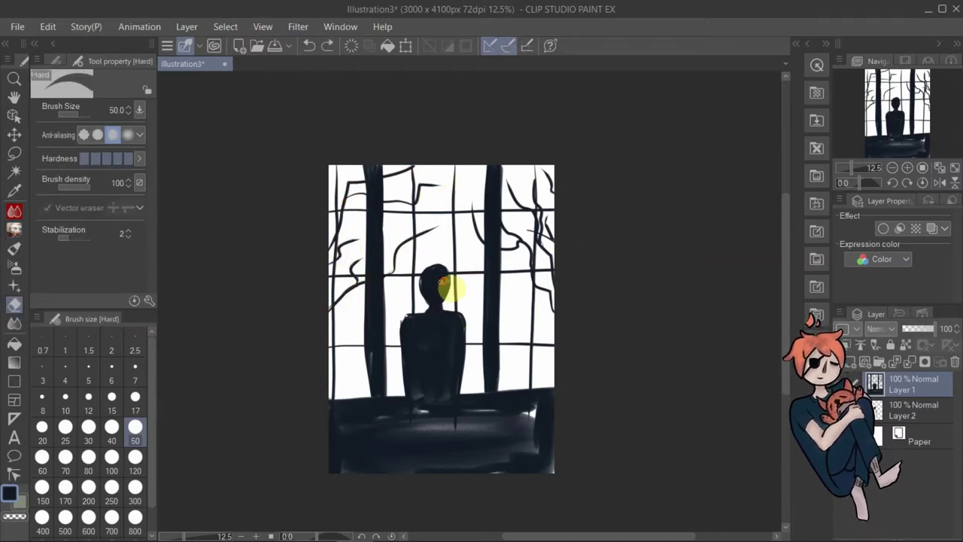
{"action": "left_click", "coordinate": [439, 282], "text": "ctrl+shift"}
{"action": "left_click", "coordinate": [439, 282]}
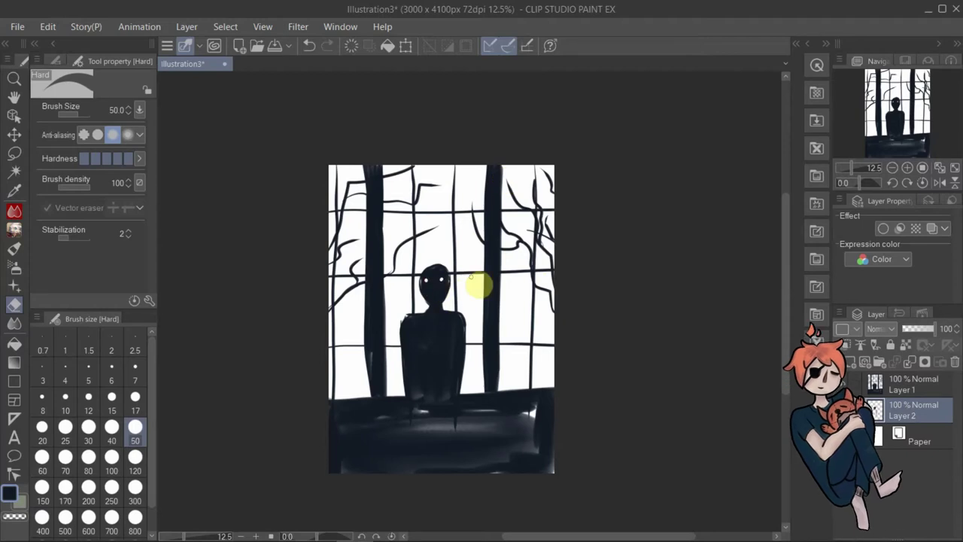
Reduce Layer 2's opacity to 39% and Layer 1's opacity to 33%.
{"action": "left_click", "coordinate": [915, 329]}
{"action": "left_click", "coordinate": [917, 384]}
{"action": "left_click", "coordinate": [913, 329]}
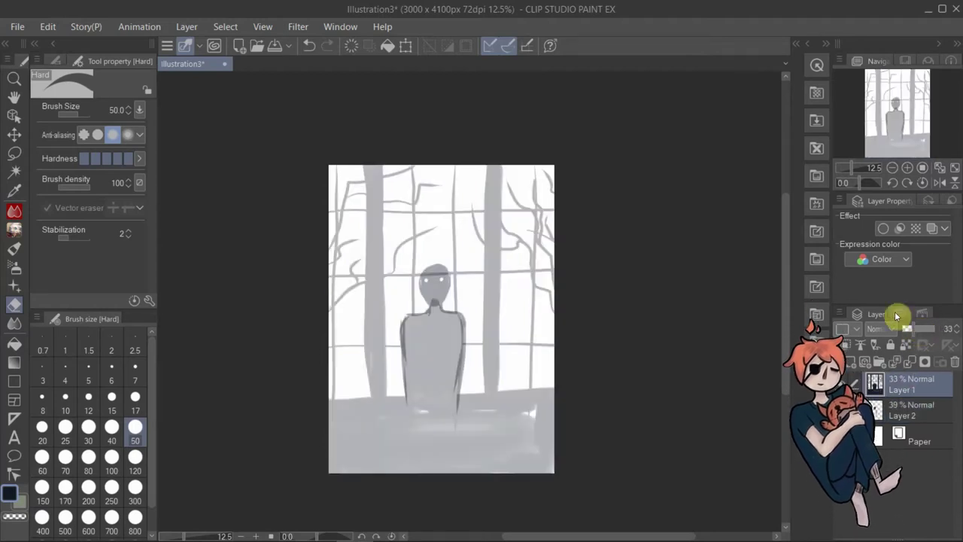
Place linear rulers along both thick vertical bars and the upper two horizontal window bars of the sketch.
{"action": "left_click", "coordinate": [17, 423]}
{"action": "left_click_drag", "start_coordinate": [375, 163], "coordinate": [375, 194]}
{"action": "left_click_drag", "start_coordinate": [376, 408], "coordinate": [376, 408]}
{"action": "left_click_drag", "start_coordinate": [494, 161], "coordinate": [493, 412]}
{"action": "mouse_move", "coordinate": [345, 210]}
{"action": "left_mouse_down"}
{"action": "mouse_move", "coordinate": [569, 211]}
{"action": "mouse_move", "coordinate": [562, 208]}
{"action": "left_mouse_up"}
{"action": "key", "text": "ctrl+z"}
{"action": "key", "text": "ctrl+z"}
{"action": "left_click_drag", "start_coordinate": [328, 212], "coordinate": [358, 213]}
{"action": "left_click_drag", "start_coordinate": [519, 268], "coordinate": [585, 273]}
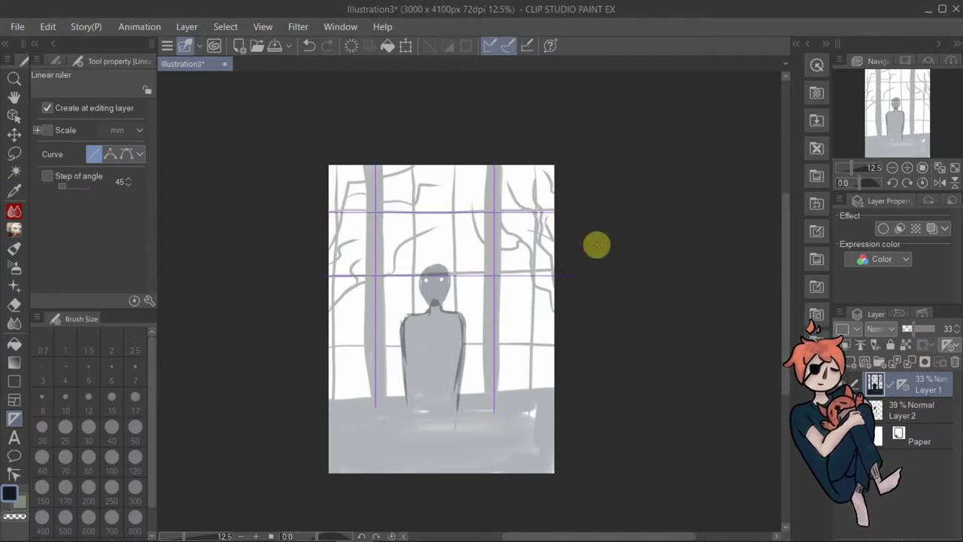
{"action": "key", "text": "ctrl+z"}
Add linear rulers along the lowest horizontal bar, the thin vertical bars and the edge of the dark band.
{"action": "left_click_drag", "start_coordinate": [320, 343], "coordinate": [571, 343]}
{"action": "left_click_drag", "start_coordinate": [413, 165], "coordinate": [412, 418]}
{"action": "left_click_drag", "start_coordinate": [455, 159], "coordinate": [455, 435]}
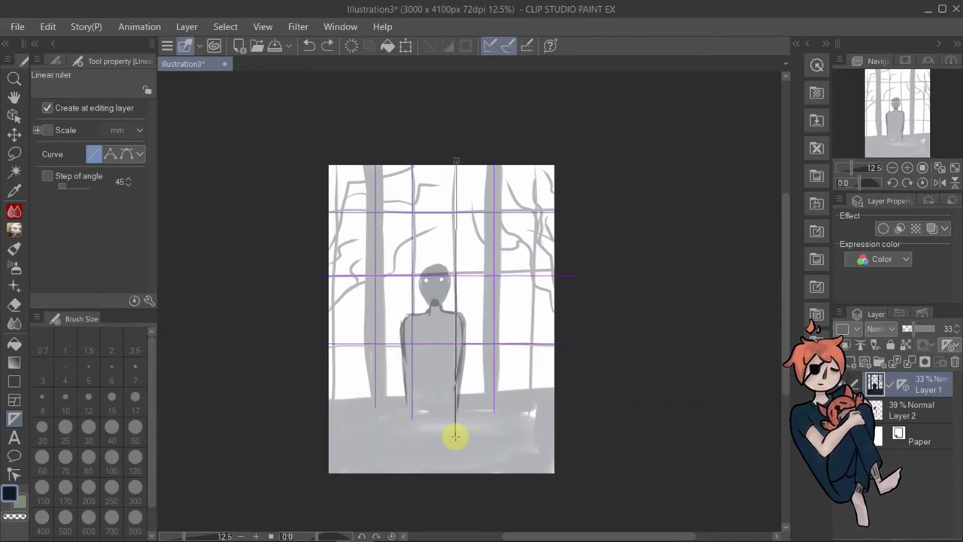
{"action": "left_click_drag", "start_coordinate": [334, 160], "coordinate": [331, 432]}
{"action": "left_click_drag", "start_coordinate": [318, 405], "coordinate": [572, 405]}
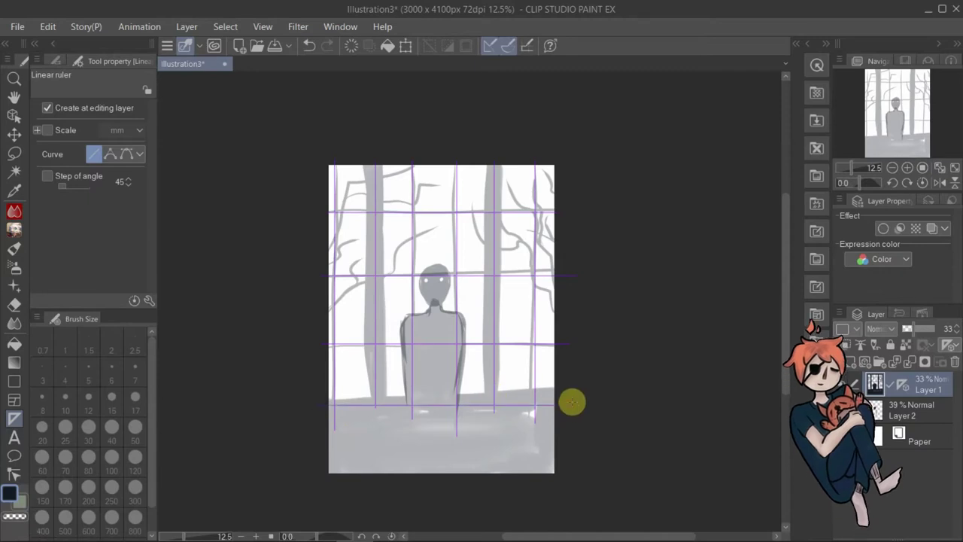
{"action": "key", "text": "ctrl+z"}
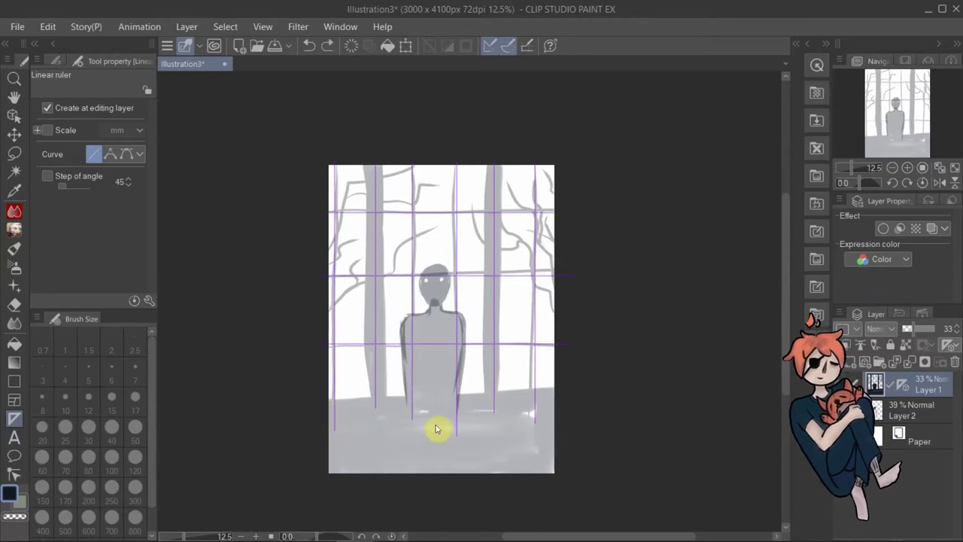
Choose the G-pen at size 50 and add a new layer above Layer 1.
{"action": "left_click", "coordinate": [16, 218]}
{"action": "left_click", "coordinate": [55, 61]}
{"action": "left_click", "coordinate": [128, 101]}
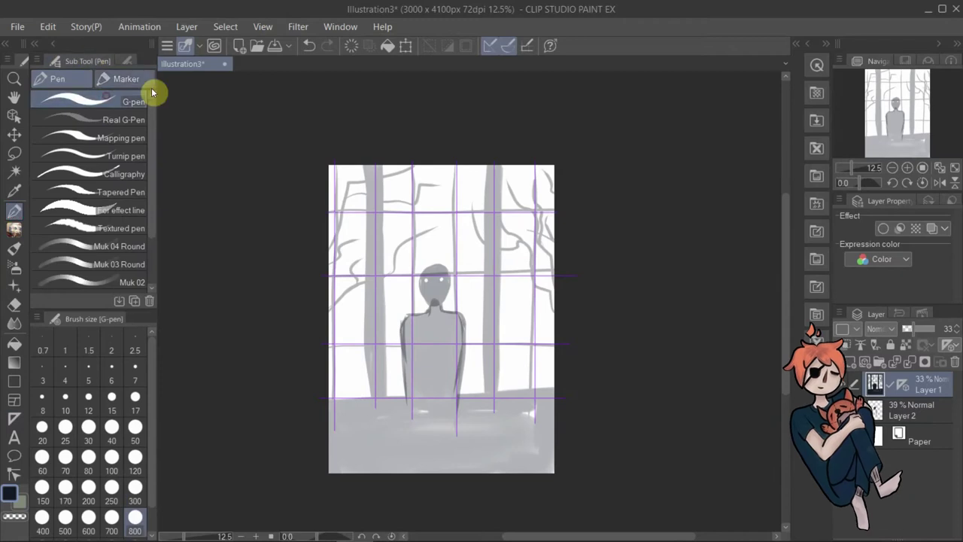
{"action": "left_click", "coordinate": [136, 429]}
{"action": "left_click", "coordinate": [810, 43]}
{"action": "left_click", "coordinate": [825, 44]}
{"action": "left_click", "coordinate": [815, 44]}
{"action": "left_click", "coordinate": [814, 43]}
{"action": "left_click", "coordinate": [816, 44]}
{"action": "left_click", "coordinate": [820, 43]}
{"action": "left_click", "coordinate": [850, 362]}
Move the rulers from Layer 1 to Layer 3.
{"action": "left_click_drag", "start_coordinate": [507, 217], "coordinate": [506, 344]}
{"action": "key", "text": "ctrl+z"}
{"action": "left_click", "coordinate": [921, 411]}
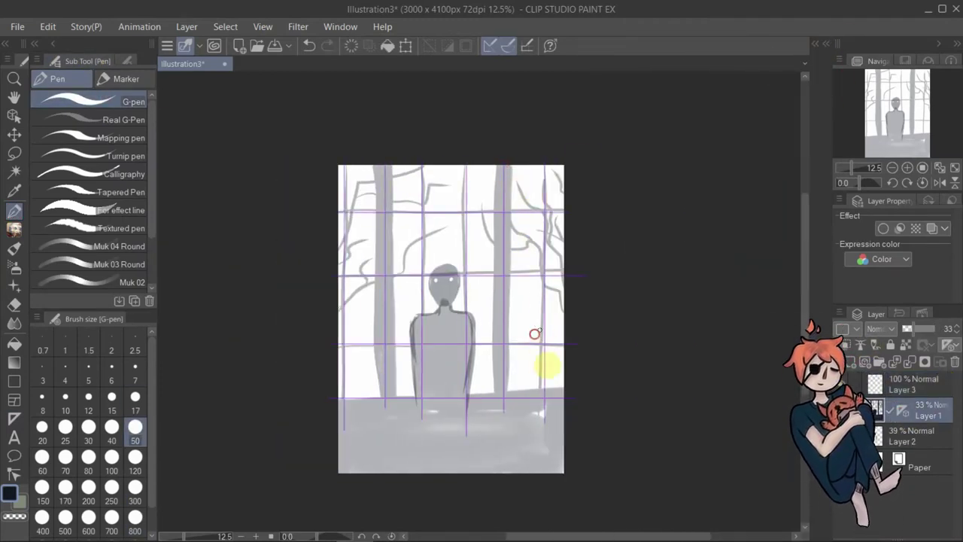
{"action": "left_click", "coordinate": [912, 387]}
Trace the four thin vertical and four horizontal window bars along the rulers on Layer 3 at size 50.
{"action": "left_click_drag", "start_coordinate": [503, 204], "coordinate": [502, 427]}
{"action": "key", "text": "ctrl+z"}
{"action": "left_click_drag", "start_coordinate": [422, 165], "coordinate": [421, 429]}
{"action": "left_click_drag", "start_coordinate": [467, 167], "coordinate": [467, 430]}
{"action": "left_click_drag", "start_coordinate": [543, 167], "coordinate": [545, 415]}
{"action": "left_click_drag", "start_coordinate": [343, 170], "coordinate": [344, 431]}
{"action": "left_click_drag", "start_coordinate": [338, 213], "coordinate": [572, 218]}
{"action": "left_click_drag", "start_coordinate": [337, 276], "coordinate": [578, 277]}
{"action": "left_click_drag", "start_coordinate": [335, 344], "coordinate": [592, 353]}
{"action": "left_click_drag", "start_coordinate": [336, 398], "coordinate": [628, 387]}
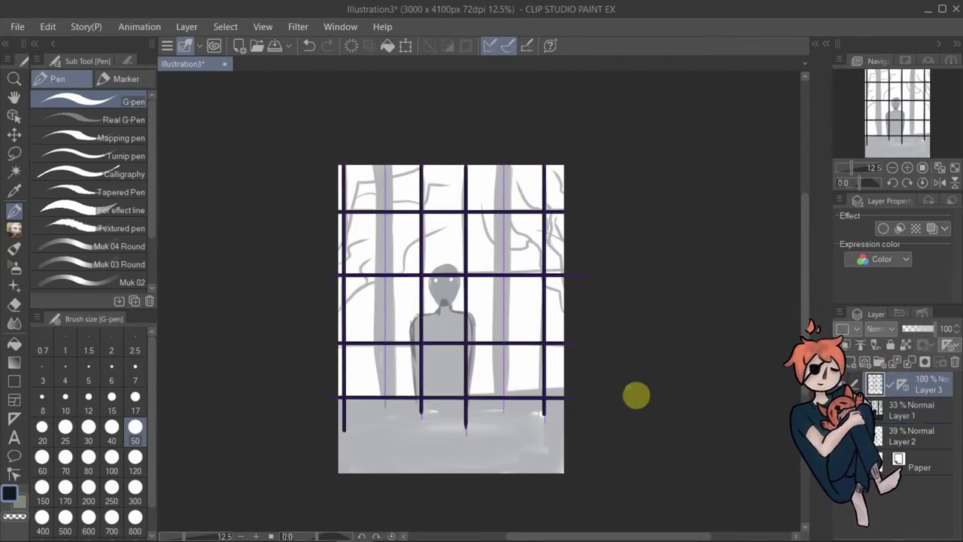
Trace the two thick window posts along their rulers with the G-pen at size 300.
{"action": "left_click", "coordinate": [134, 487]}
{"action": "left_click_drag", "start_coordinate": [384, 167], "coordinate": [385, 412]}
{"action": "left_click_drag", "start_coordinate": [503, 167], "coordinate": [504, 416]}
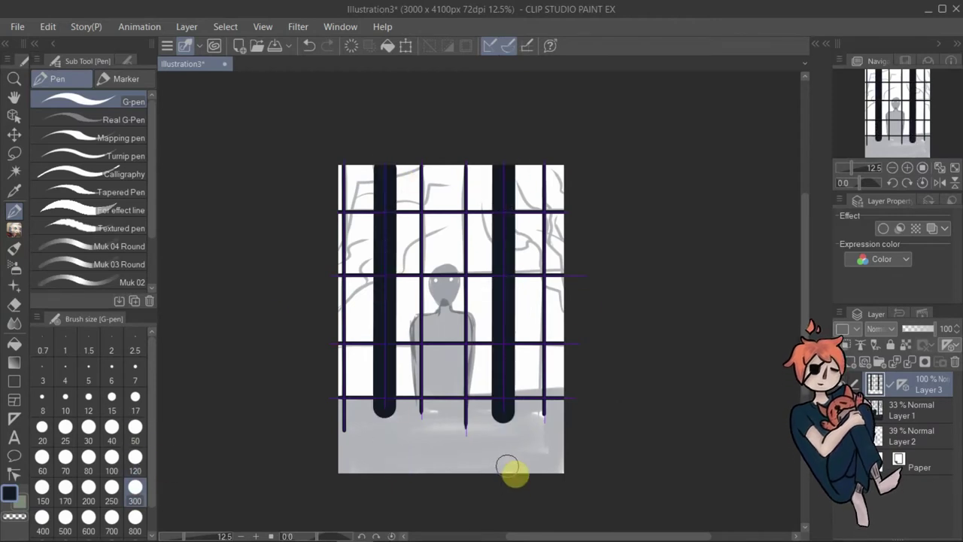
Fill the area below the window with dark blue and bevel the panes' lower corners with the G-pen at size 120.
{"action": "key", "text": "g"}
{"action": "left_click", "coordinate": [452, 443]}
{"action": "left_click", "coordinate": [13, 211]}
{"action": "left_click", "coordinate": [135, 457]}
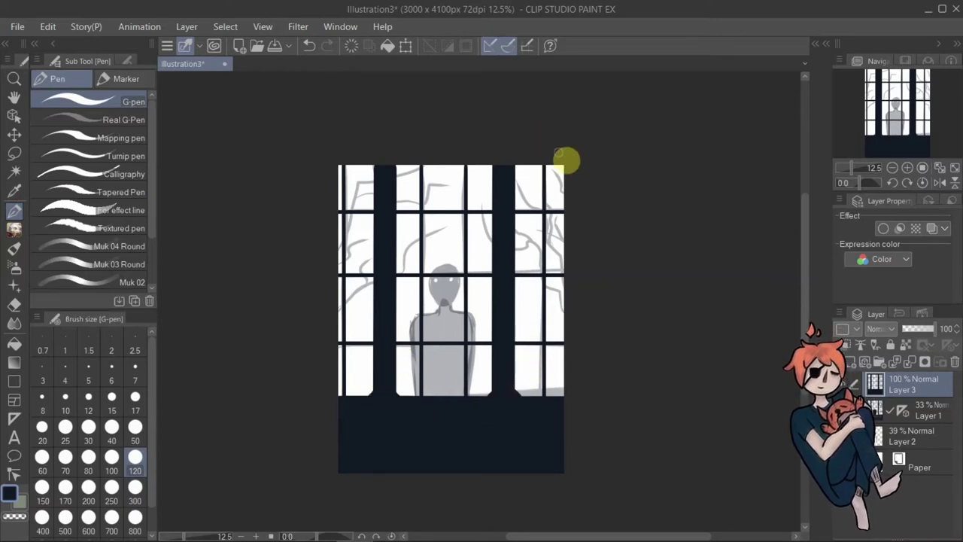
Place linear rulers just inside the post edges and along the beveled window corners on Layer 3.
{"action": "key", "text": "u"}
{"action": "left_click_drag", "start_coordinate": [377, 163], "coordinate": [376, 391]}
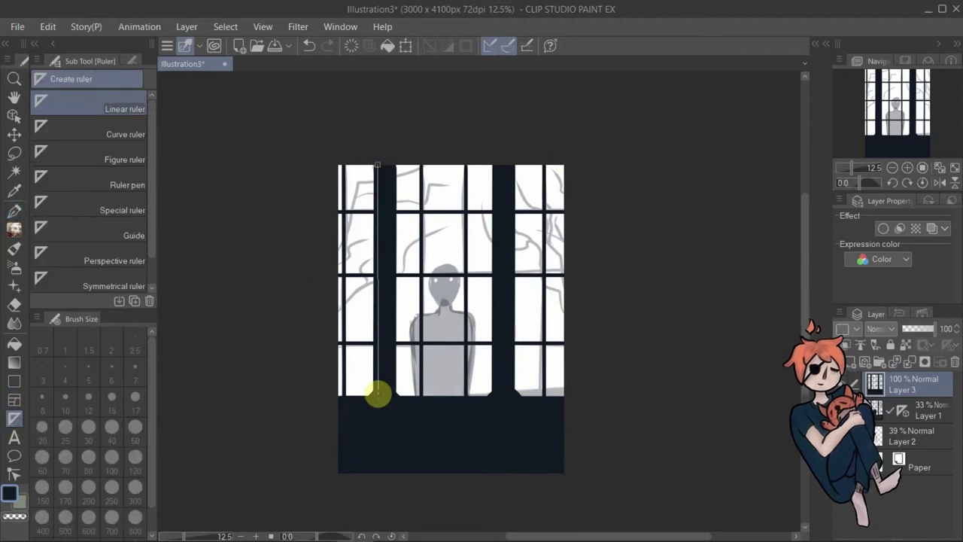
{"action": "scroll", "coordinate": [394, 380], "scroll_direction": "up", "scroll_amount": 2}
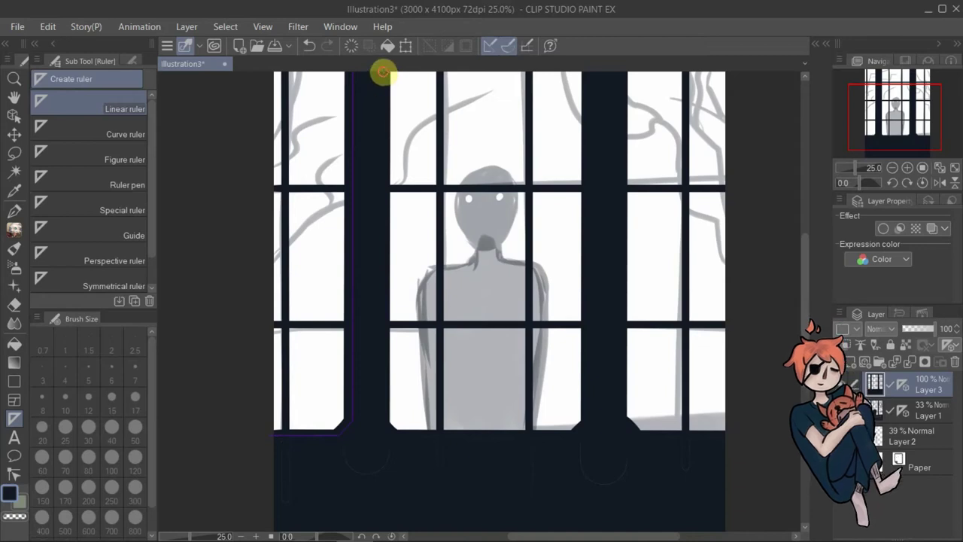
{"action": "left_click_drag", "start_coordinate": [383, 72], "coordinate": [383, 429]}
{"action": "left_click_drag", "start_coordinate": [587, 72], "coordinate": [589, 423]}
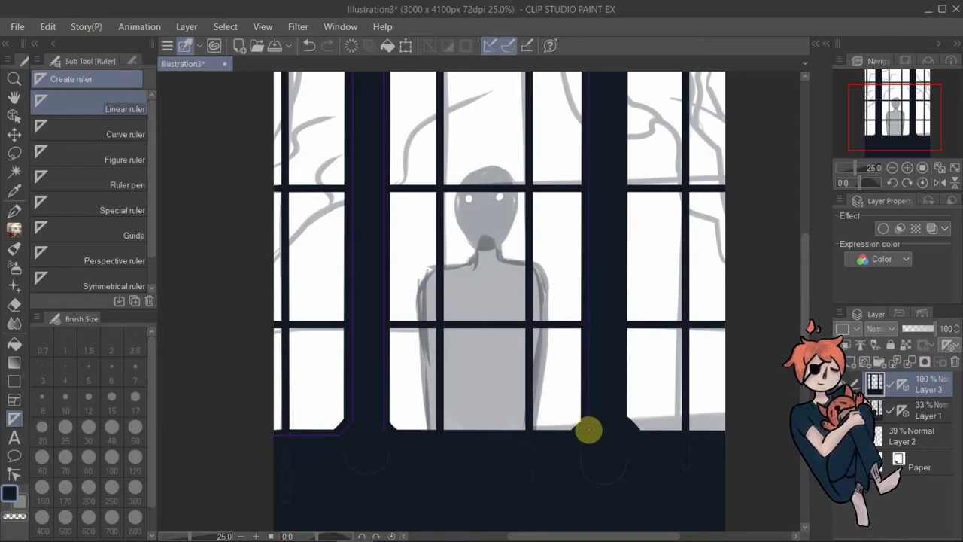
{"action": "mouse_move", "coordinate": [621, 73]}
{"action": "left_mouse_down"}
{"action": "mouse_move", "coordinate": [619, 408]}
{"action": "mouse_move", "coordinate": [634, 429]}
{"action": "left_mouse_up"}
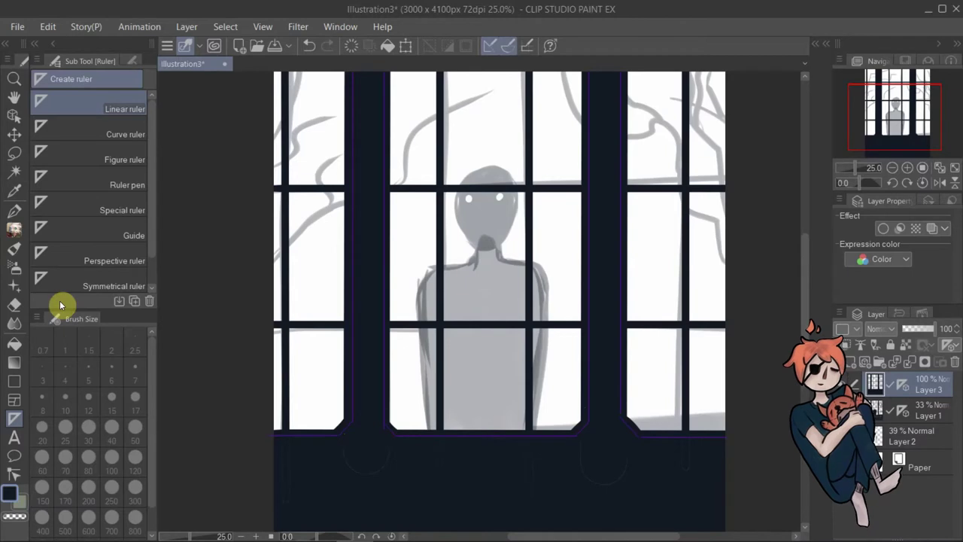
Trace thin trim lines along the post rulers with the G-pen at size 7 in a dark reddish color.
{"action": "left_click", "coordinate": [17, 212]}
{"action": "left_click", "coordinate": [814, 43]}
{"action": "left_click", "coordinate": [734, 191]}
{"action": "left_click", "coordinate": [810, 41]}
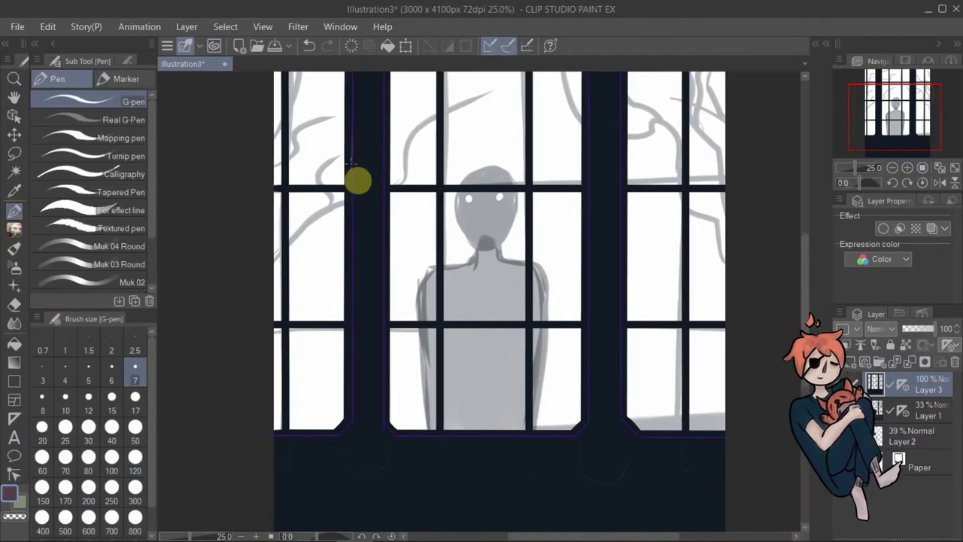
{"action": "left_click_drag", "start_coordinate": [383, 92], "coordinate": [390, 432]}
{"action": "key", "text": "]"}
{"action": "key", "text": "]"}
{"action": "key", "text": "]"}
{"action": "key", "text": "]"}
{"action": "key", "text": "]"}
{"action": "key", "text": "bracketleft"}
{"action": "key", "text": "bracketleft"}
{"action": "key", "text": "bracketleft"}
{"action": "key", "text": "bracketleft"}
{"action": "key", "text": "bracketleft"}
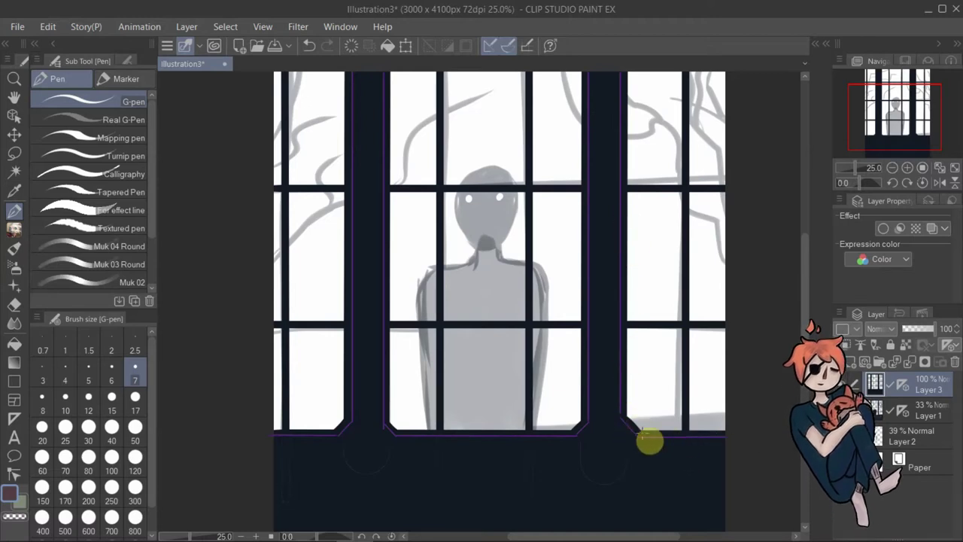
Try deleting the rulers from Layer 3, and undo the deletion.
{"action": "left_click_drag", "start_coordinate": [902, 385], "coordinate": [955, 362]}
{"action": "left_click_drag", "start_coordinate": [806, 305], "coordinate": [807, 255]}
{"action": "scroll", "coordinate": [809, 268], "scroll_direction": "down", "scroll_amount": 1}
{"action": "scroll", "coordinate": [809, 271], "scroll_direction": "up", "scroll_amount": 1}
{"action": "key", "text": "ctrl+z"}
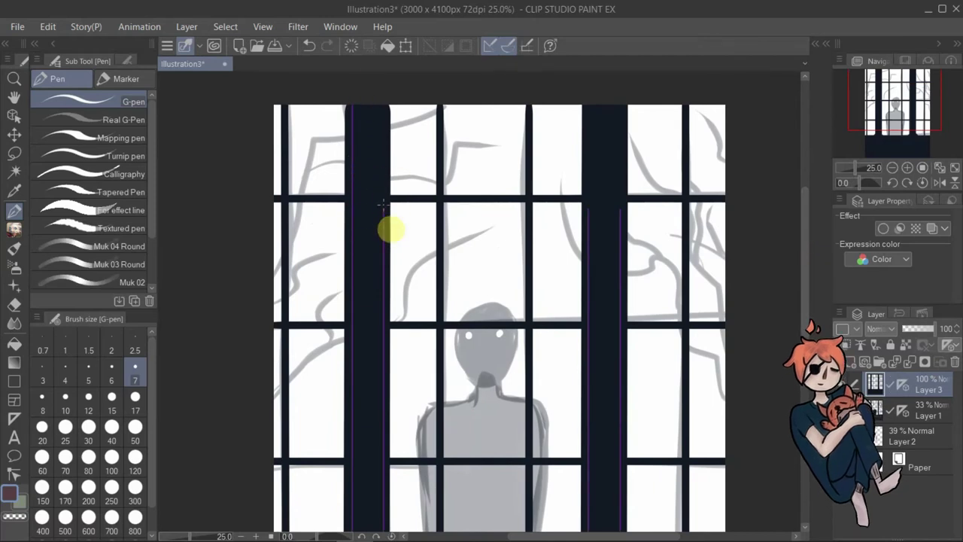
{"action": "scroll", "coordinate": [804, 233], "scroll_direction": "down", "scroll_amount": 2}
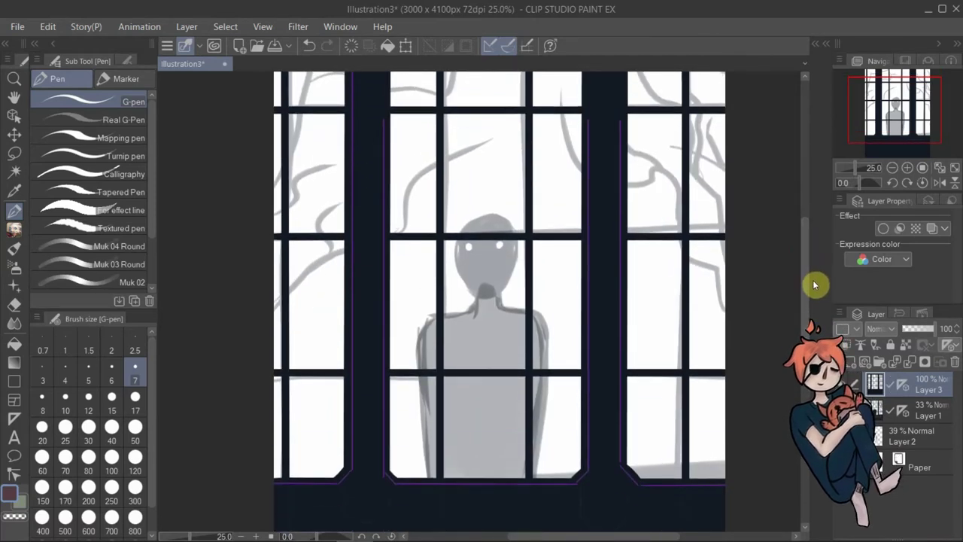
Clear the rulers and trim lines from Layer 3, and ready the G-pen at size 50 in the posts' dark blue.
{"action": "left_click", "coordinate": [14, 191]}
{"action": "left_click", "coordinate": [369, 133]}
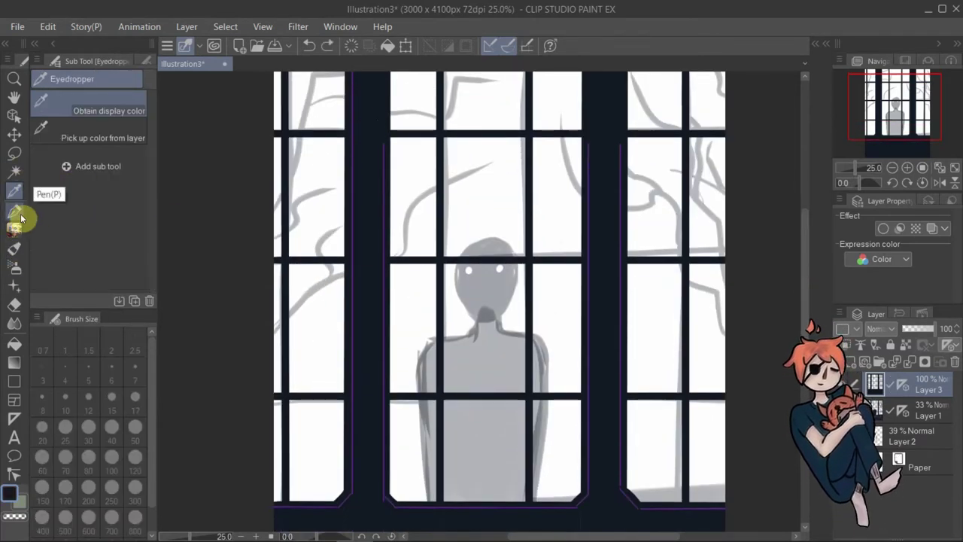
{"action": "key", "text": "e"}
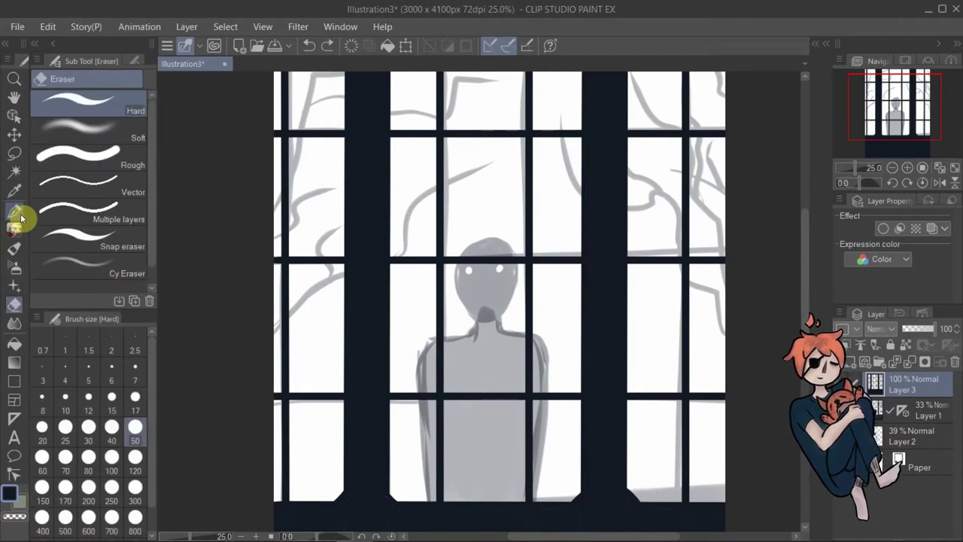
{"action": "key", "text": "p"}
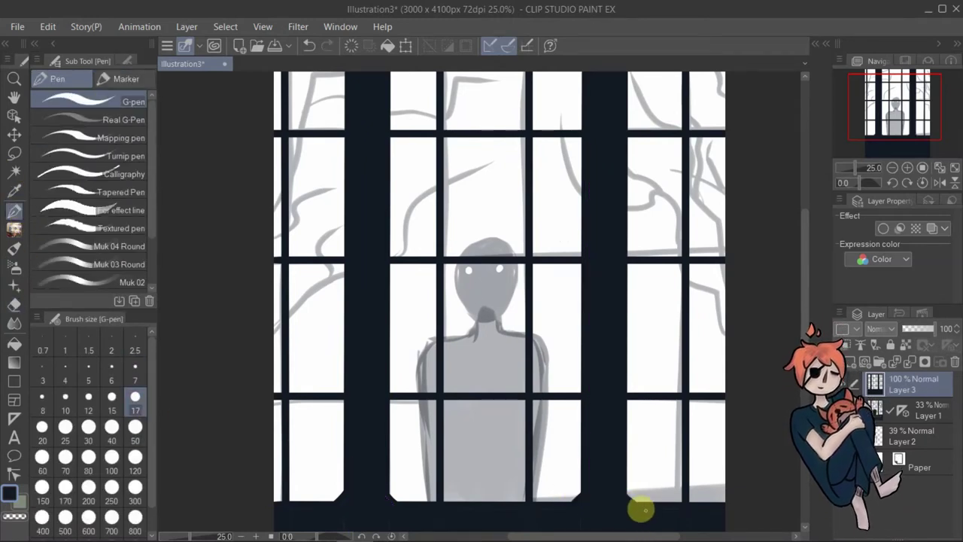
{"action": "scroll", "coordinate": [642, 472], "scroll_direction": "down", "scroll_amount": 1}
{"action": "scroll", "coordinate": [642, 472], "scroll_direction": "up", "scroll_amount": 1}
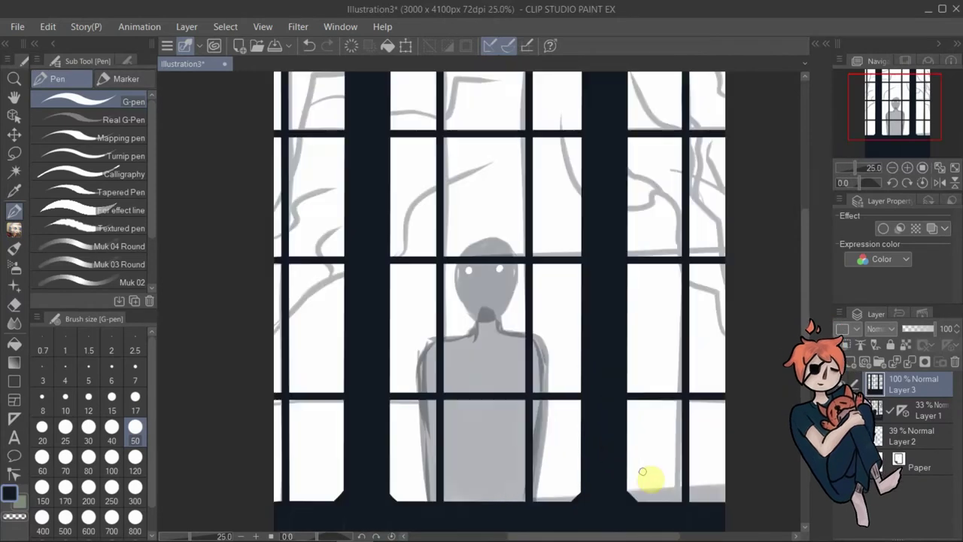
Outline the figure's head and body in black on a new layer directly above Layer 1.
{"action": "left_click", "coordinate": [906, 411]}
{"action": "left_click", "coordinate": [850, 362]}
{"action": "left_click", "coordinate": [826, 43]}
{"action": "left_click", "coordinate": [745, 205]}
{"action": "left_click", "coordinate": [820, 44]}
{"action": "mouse_move", "coordinate": [474, 291]}
{"action": "left_mouse_down"}
{"action": "mouse_move", "coordinate": [474, 313]}
{"action": "mouse_move", "coordinate": [462, 275]}
{"action": "mouse_move", "coordinate": [505, 258]}
{"action": "mouse_move", "coordinate": [477, 276]}
{"action": "mouse_move", "coordinate": [494, 256]}
{"action": "mouse_move", "coordinate": [511, 281]}
{"action": "mouse_move", "coordinate": [492, 328]}
{"action": "mouse_move", "coordinate": [519, 339]}
{"action": "mouse_move", "coordinate": [538, 493]}
{"action": "left_mouse_up"}
{"action": "left_click_drag", "start_coordinate": [487, 337], "coordinate": [442, 532]}
Fill the figure's silhouette solid black with the G-pen at size 120.
{"action": "left_click", "coordinate": [138, 462]}
{"action": "mouse_move", "coordinate": [473, 353]}
{"action": "left_mouse_down"}
{"action": "mouse_move", "coordinate": [489, 344]}
{"action": "mouse_move", "coordinate": [456, 369]}
{"action": "mouse_move", "coordinate": [467, 402]}
{"action": "left_mouse_up"}
{"action": "mouse_move", "coordinate": [519, 352]}
{"action": "left_mouse_down"}
{"action": "mouse_move", "coordinate": [524, 528]}
{"action": "mouse_move", "coordinate": [524, 398]}
{"action": "mouse_move", "coordinate": [471, 486]}
{"action": "left_mouse_up"}
{"action": "scroll", "coordinate": [418, 349], "scroll_direction": "down", "scroll_amount": 3}
{"action": "scroll", "coordinate": [380, 343], "scroll_direction": "up", "scroll_amount": 3}
{"action": "left_click_drag", "start_coordinate": [805, 336], "coordinate": [805, 358]}
{"action": "left_click_drag", "start_coordinate": [623, 374], "coordinate": [609, 480]}
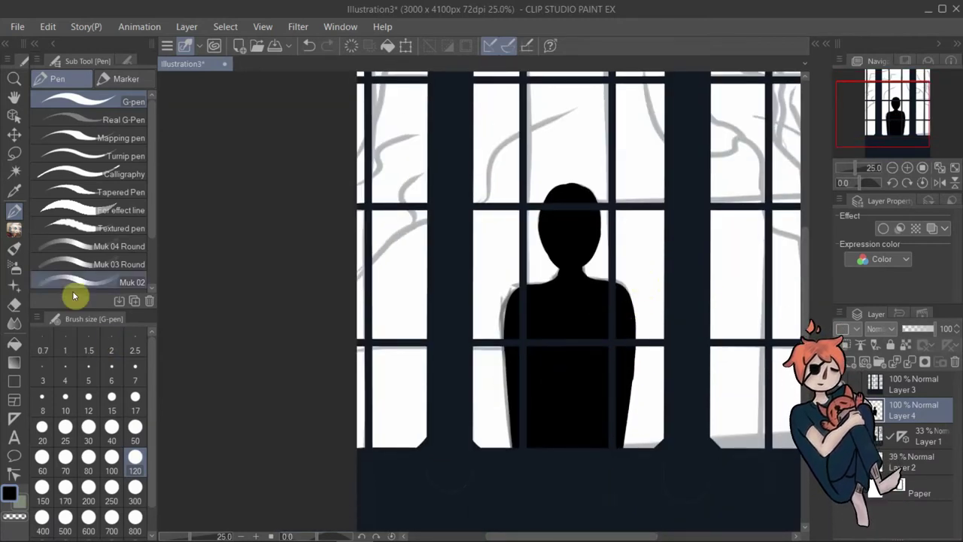
Erase two eye dots in the black head with the Hard eraser at size 50 and return to the G-pen.
{"action": "key", "text": "e"}
{"action": "left_click", "coordinate": [556, 224]}
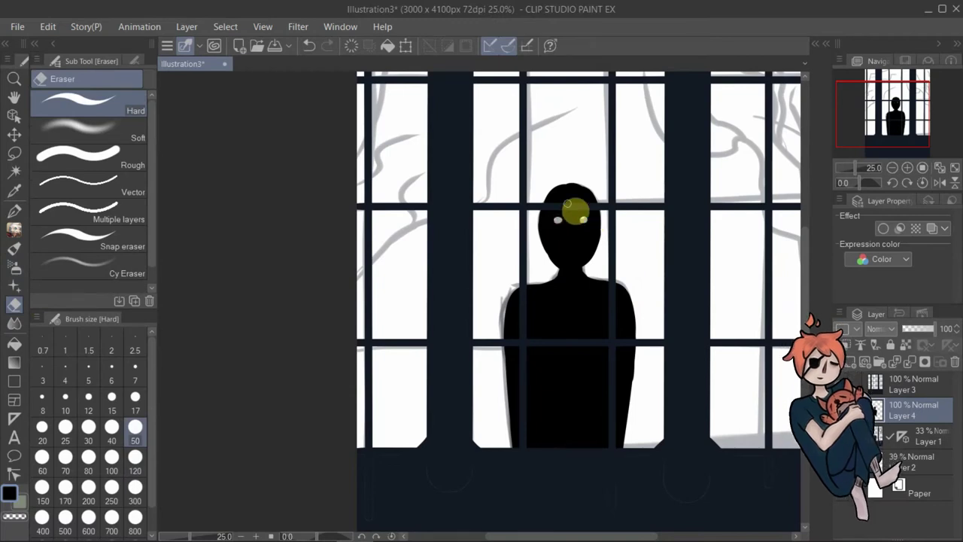
{"action": "scroll", "coordinate": [570, 205], "scroll_direction": "down", "scroll_amount": 3}
{"action": "key", "text": "p"}
{"action": "scroll", "coordinate": [658, 175], "scroll_direction": "up", "scroll_amount": 3}
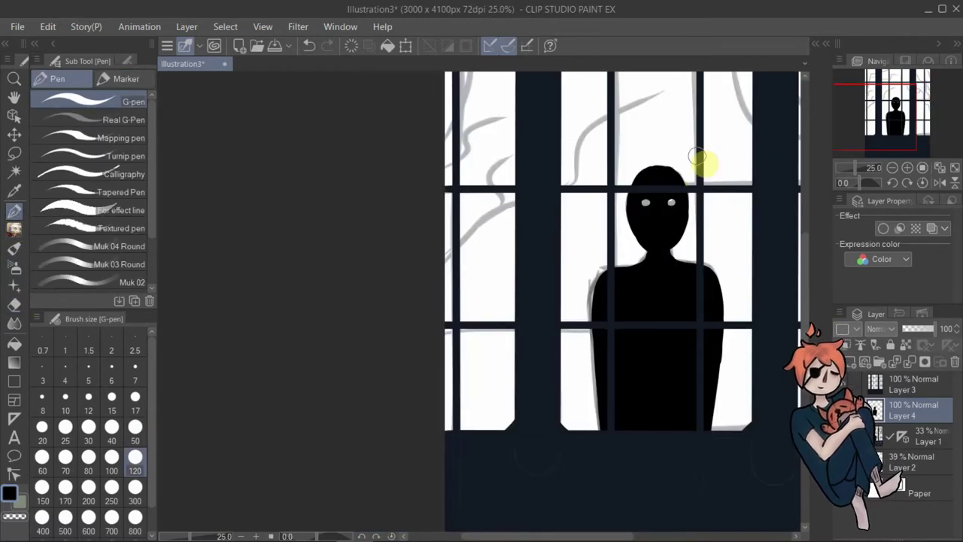
Trace the sketched bare branches in the left and centre panes in black on Layer 4 with the G-pen at size 50.
{"action": "key", "text": "["}
{"action": "key", "text": "["}
{"action": "key", "text": "["}
{"action": "key", "text": "["}
{"action": "key", "text": "["}
{"action": "left_click_drag", "start_coordinate": [646, 253], "coordinate": [641, 258]}
{"action": "left_click_drag", "start_coordinate": [659, 92], "coordinate": [472, 230]}
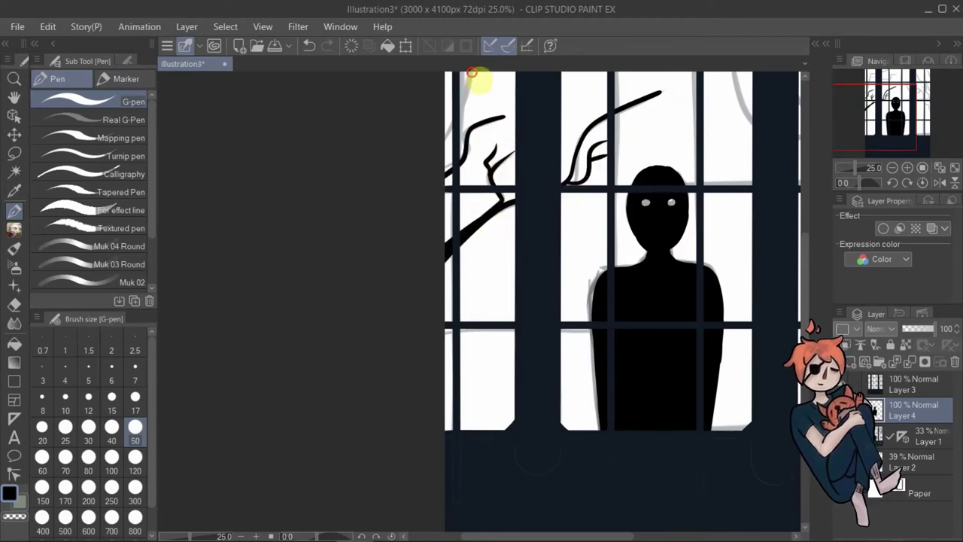
{"action": "scroll", "coordinate": [802, 254], "scroll_direction": "up", "scroll_amount": 3}
{"action": "left_click_drag", "start_coordinate": [617, 115], "coordinate": [488, 151]}
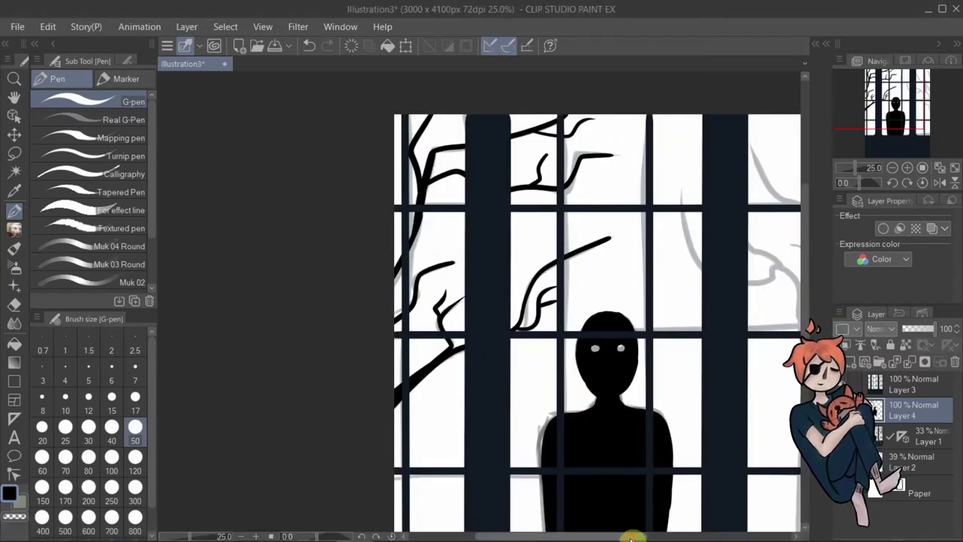
Trace the sketched bare branches in the panes to the right of the figure in black on Layer 4.
{"action": "left_click_drag", "start_coordinate": [633, 536], "coordinate": [659, 536]}
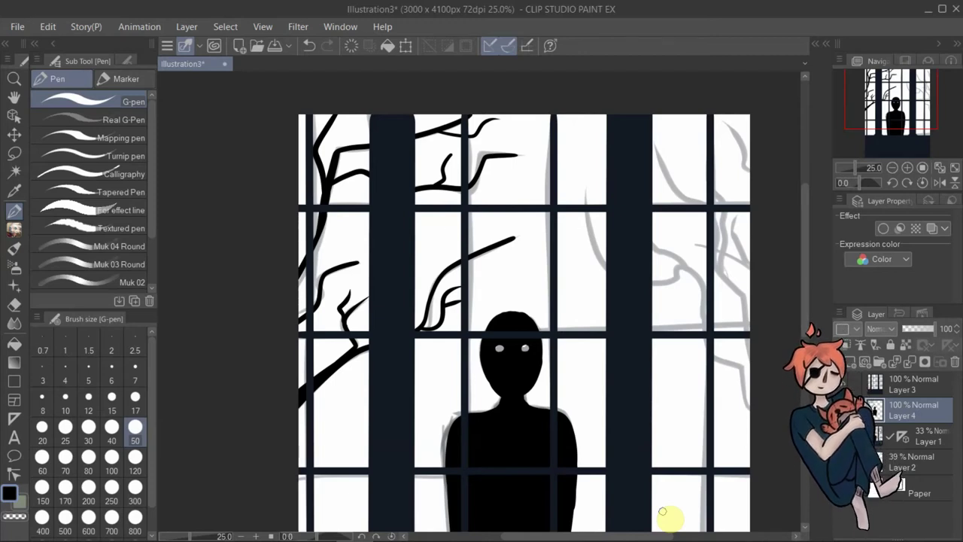
{"action": "left_click_drag", "start_coordinate": [647, 280], "coordinate": [730, 366]}
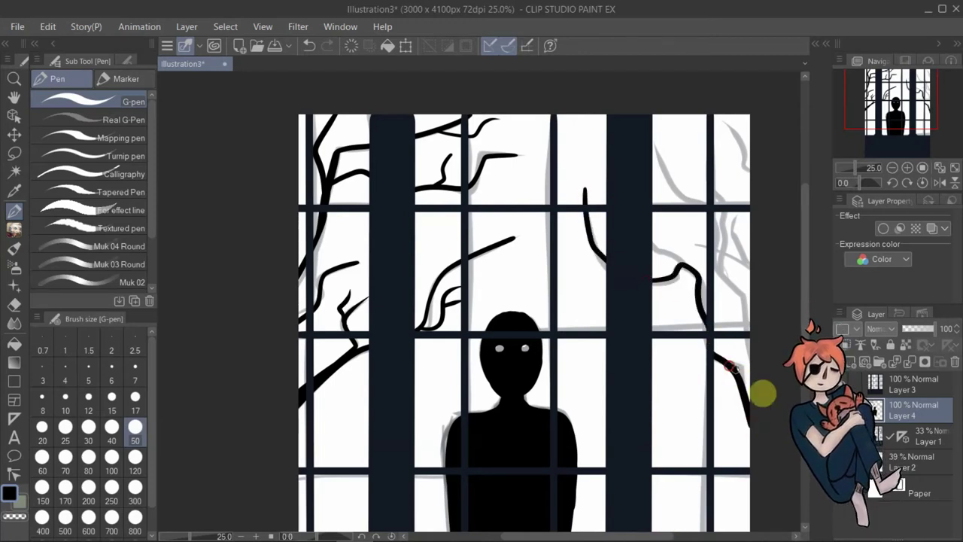
{"action": "left_click_drag", "start_coordinate": [742, 303], "coordinate": [659, 145]}
{"action": "left_click_drag", "start_coordinate": [720, 269], "coordinate": [716, 176]}
{"action": "left_click_drag", "start_coordinate": [725, 251], "coordinate": [698, 243]}
{"action": "left_click_drag", "start_coordinate": [749, 266], "coordinate": [732, 232]}
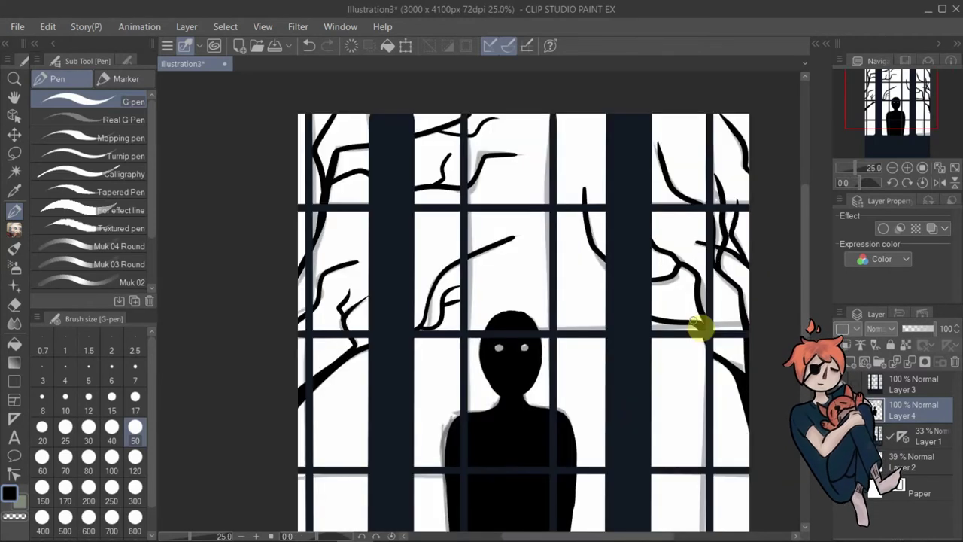
Hide the sketches on Layer 1 and Layer 2 and add a new layer directly above Layer 1.
{"action": "left_click", "coordinate": [840, 462]}
{"action": "left_click", "coordinate": [840, 436]}
{"action": "left_click", "coordinate": [926, 437]}
{"action": "left_click", "coordinate": [850, 362]}
Paint a row of dark maroon bushes across the window behind the figure on Layer 5 with the Design pencil at size 120.
{"action": "left_click", "coordinate": [15, 249]}
{"action": "left_click", "coordinate": [93, 79]}
{"action": "left_click", "coordinate": [13, 216]}
{"action": "left_click", "coordinate": [16, 228]}
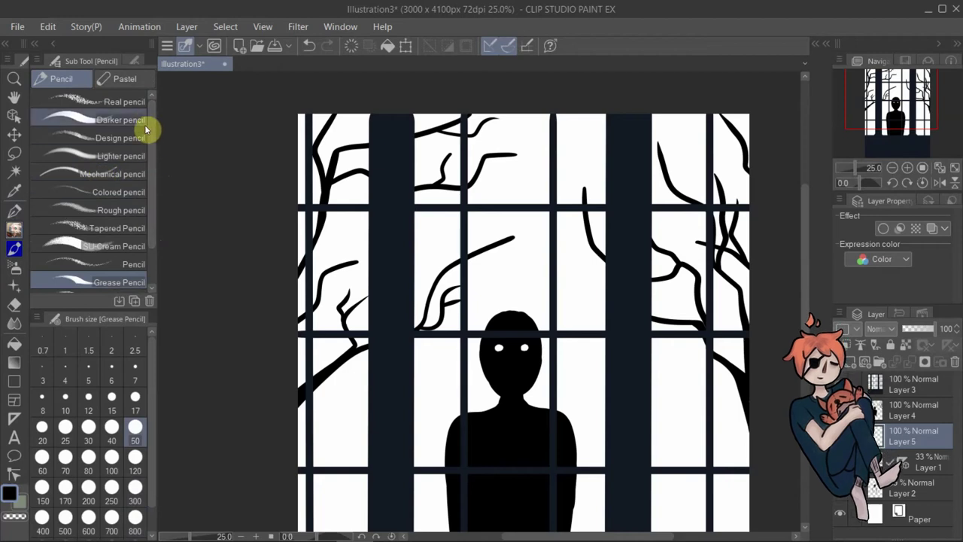
{"action": "left_click", "coordinate": [141, 137]}
{"action": "left_click", "coordinate": [816, 44]}
{"action": "left_click", "coordinate": [734, 336]}
{"action": "left_click", "coordinate": [799, 358]}
{"action": "key", "text": "ctrl+minus"}
{"action": "key", "text": "ctrl+minus"}
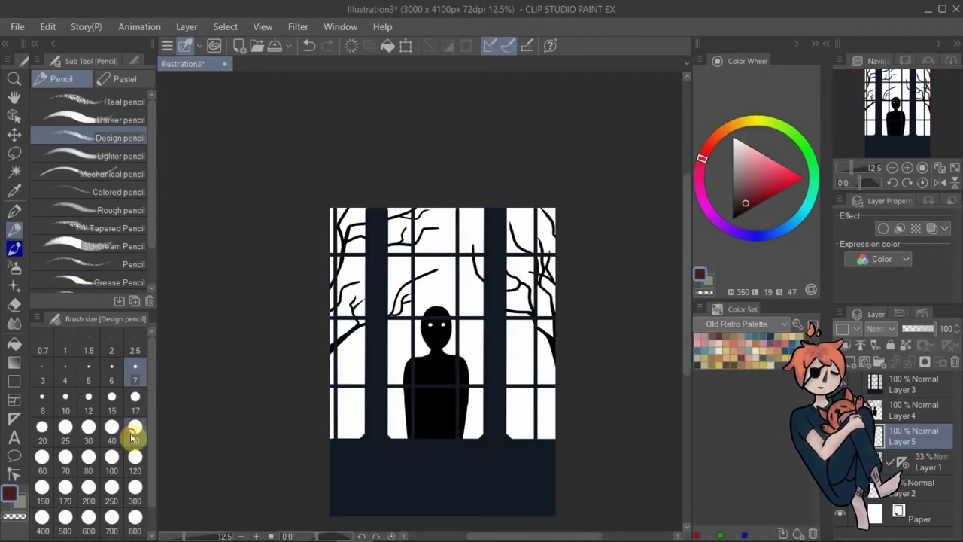
{"action": "left_click", "coordinate": [135, 458]}
{"action": "mouse_move", "coordinate": [549, 358]}
{"action": "left_mouse_down"}
{"action": "mouse_move", "coordinate": [468, 367]}
{"action": "mouse_move", "coordinate": [329, 338]}
{"action": "mouse_move", "coordinate": [550, 374]}
{"action": "mouse_move", "coordinate": [351, 387]}
{"action": "mouse_move", "coordinate": [570, 387]}
{"action": "mouse_move", "coordinate": [322, 395]}
{"action": "left_mouse_up"}
Paint the ground below the bushes in ochre with the Design pencil at size 300.
{"action": "left_click", "coordinate": [135, 493]}
{"action": "left_click", "coordinate": [748, 365]}
{"action": "mouse_move", "coordinate": [553, 423]}
{"action": "left_mouse_down"}
{"action": "mouse_move", "coordinate": [354, 409]}
{"action": "mouse_move", "coordinate": [359, 445]}
{"action": "mouse_move", "coordinate": [486, 417]}
{"action": "mouse_move", "coordinate": [553, 437]}
{"action": "left_mouse_up"}
Add a new layer above Layer 1 and paint a lighter mauve row of distant bushes behind the maroon ones.
{"action": "left_click", "coordinate": [924, 462]}
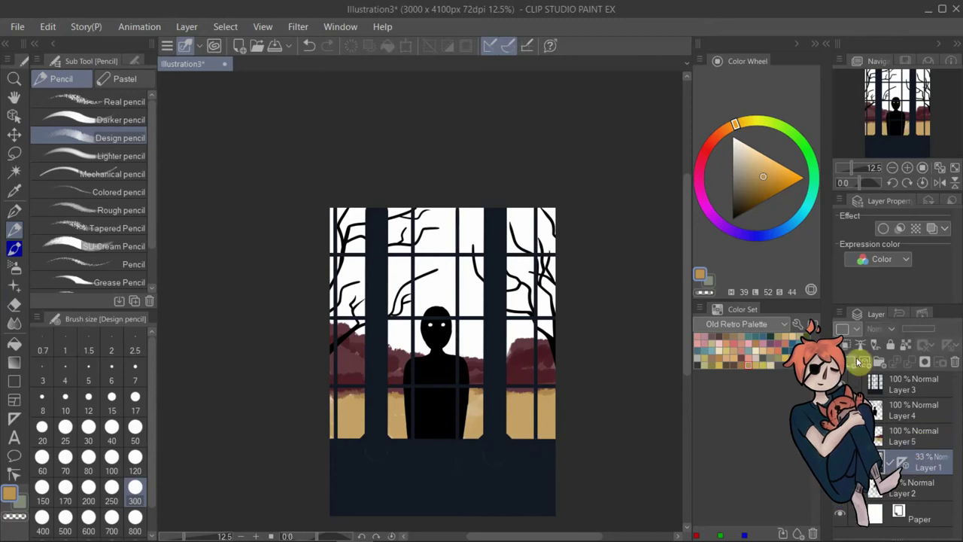
{"action": "left_click", "coordinate": [851, 362]}
{"action": "left_click", "coordinate": [790, 352]}
{"action": "mouse_move", "coordinate": [547, 340]}
{"action": "left_mouse_down"}
{"action": "mouse_move", "coordinate": [464, 364]}
{"action": "mouse_move", "coordinate": [404, 348]}
{"action": "mouse_move", "coordinate": [499, 342]}
{"action": "mouse_move", "coordinate": [489, 318]}
{"action": "mouse_move", "coordinate": [414, 327]}
{"action": "mouse_move", "coordinate": [343, 319]}
{"action": "mouse_move", "coordinate": [407, 285]}
{"action": "left_mouse_up"}
Paint a pale grey sky with dark green clouds along the top on a new layer beneath the distant bushes.
{"action": "left_click", "coordinate": [923, 488]}
{"action": "left_click", "coordinate": [698, 358]}
{"action": "mouse_move", "coordinate": [399, 320]}
{"action": "left_mouse_down"}
{"action": "mouse_move", "coordinate": [522, 275]}
{"action": "mouse_move", "coordinate": [477, 286]}
{"action": "mouse_move", "coordinate": [503, 258]}
{"action": "mouse_move", "coordinate": [595, 252]}
{"action": "left_mouse_up"}
{"action": "left_click", "coordinate": [495, 263], "text": "alt"}
{"action": "left_click", "coordinate": [771, 336]}
{"action": "mouse_move", "coordinate": [556, 226]}
{"action": "left_mouse_down"}
{"action": "mouse_move", "coordinate": [542, 254]}
{"action": "mouse_move", "coordinate": [522, 217]}
{"action": "mouse_move", "coordinate": [456, 243]}
{"action": "mouse_move", "coordinate": [321, 249]}
{"action": "left_mouse_up"}
Blend the maroon bushes and ochre ground on Layer 5 with the Gouache blender at size 120.
{"action": "left_click", "coordinate": [931, 439]}
{"action": "left_click", "coordinate": [15, 248]}
{"action": "left_click_drag", "start_coordinate": [152, 204], "coordinate": [149, 175]}
{"action": "scroll", "coordinate": [148, 168], "scroll_direction": "up", "scroll_amount": 2}
{"action": "left_click", "coordinate": [143, 78]}
{"action": "scroll", "coordinate": [154, 151], "scroll_direction": "up", "scroll_amount": 5}
{"action": "left_click", "coordinate": [98, 79]}
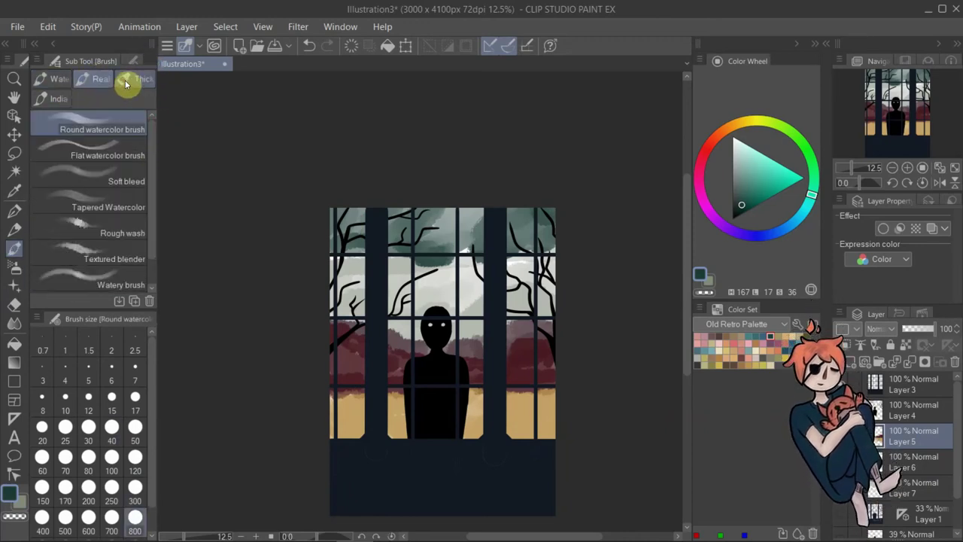
{"action": "scroll", "coordinate": [142, 256], "scroll_direction": "down", "scroll_amount": 1}
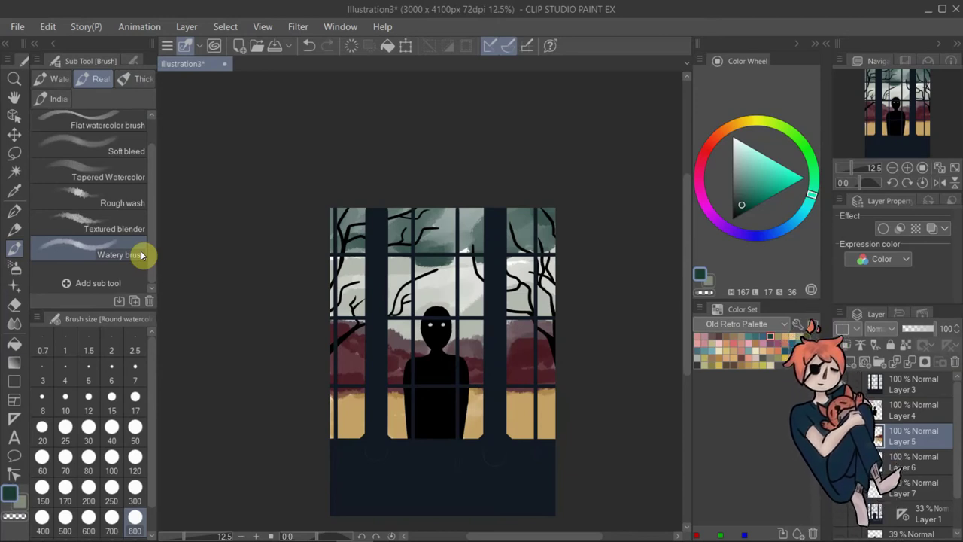
{"action": "left_click", "coordinate": [141, 79]}
{"action": "left_click_drag", "start_coordinate": [151, 252], "coordinate": [154, 137]}
{"action": "left_click", "coordinate": [133, 221]}
{"action": "left_click", "coordinate": [137, 459]}
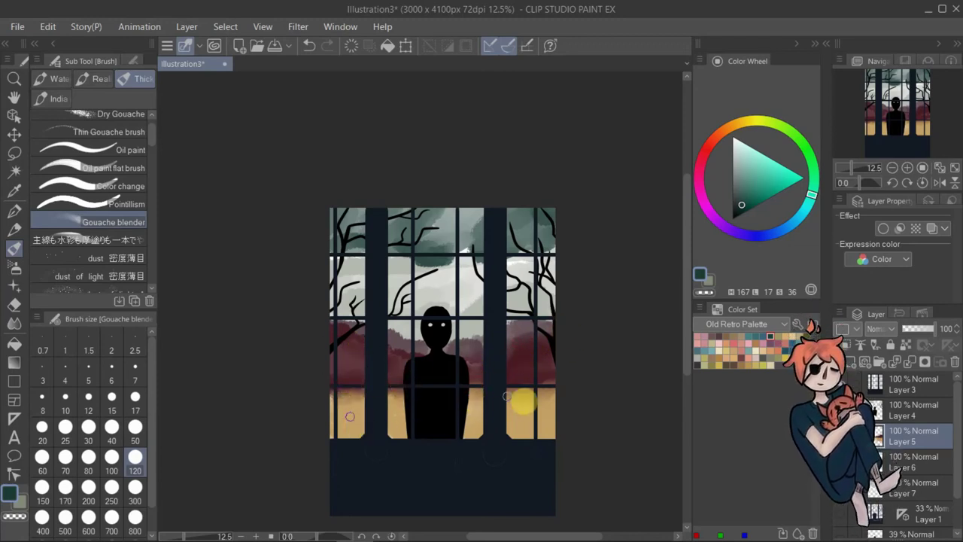
Blend the distant bushes on Layer 6 at size 120 and the sky on Layer 7 at size 300.
{"action": "left_click", "coordinate": [916, 460]}
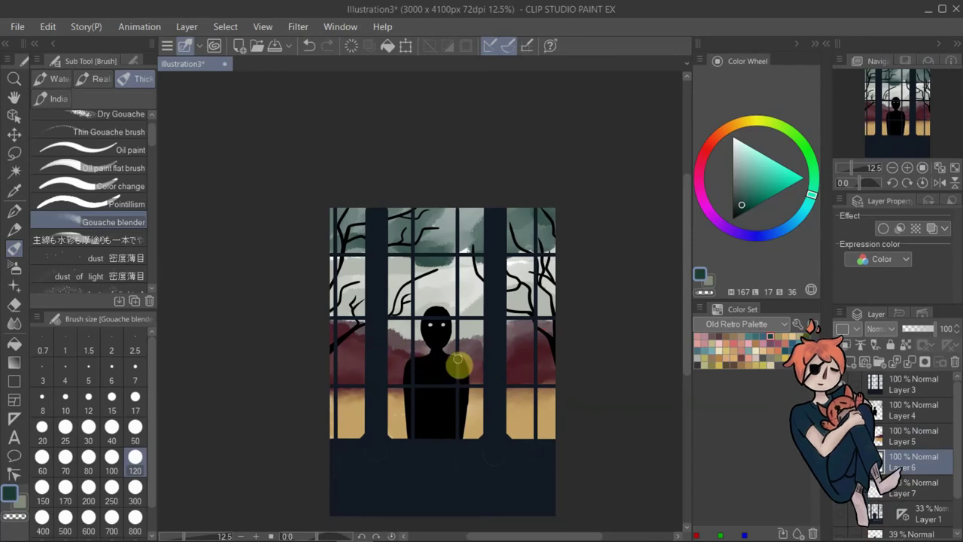
{"action": "left_click", "coordinate": [922, 486]}
{"action": "left_click", "coordinate": [135, 494]}
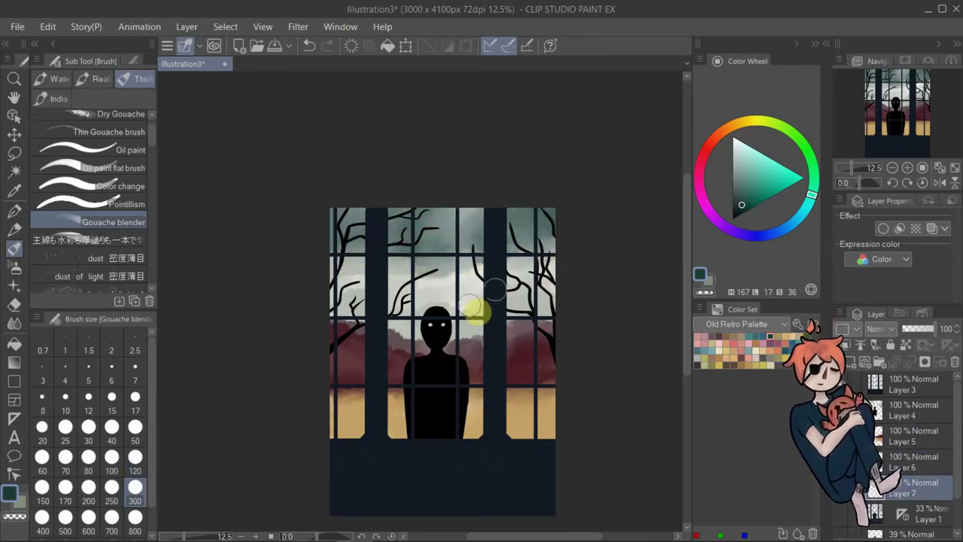
Blur the edges of the figure's head and body on Layer 4 with the Gouache blender at size 80.
{"action": "left_click", "coordinate": [914, 410]}
{"action": "left_click", "coordinate": [134, 427]}
{"action": "left_click", "coordinate": [135, 459]}
{"action": "left_click_drag", "start_coordinate": [426, 335], "coordinate": [435, 355]}
{"action": "key", "text": "ctrl+z"}
{"action": "left_click", "coordinate": [137, 424]}
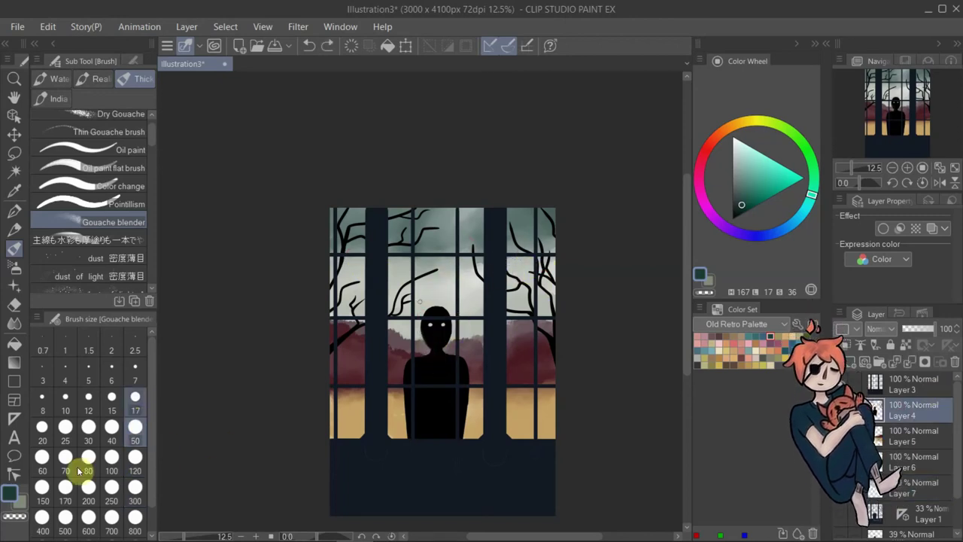
{"action": "left_click", "coordinate": [88, 457]}
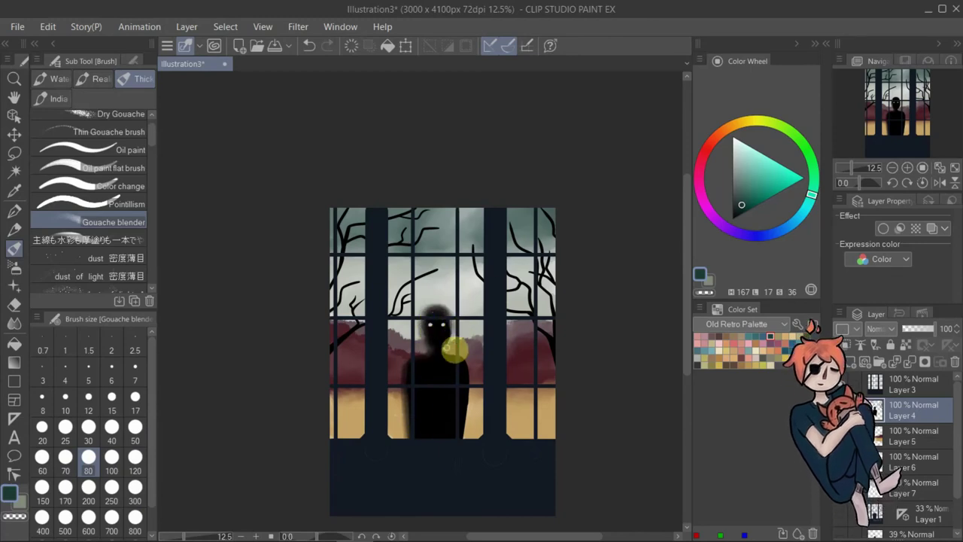
{"action": "mouse_move", "coordinate": [441, 310]}
{"action": "left_mouse_down"}
{"action": "mouse_move", "coordinate": [441, 352]}
{"action": "mouse_move", "coordinate": [428, 346]}
{"action": "mouse_move", "coordinate": [437, 312]}
{"action": "mouse_move", "coordinate": [465, 359]}
{"action": "mouse_move", "coordinate": [471, 434]}
{"action": "mouse_move", "coordinate": [462, 356]}
{"action": "left_mouse_up"}
Repair the lower right edge of the figure's body in black with the G-pen on Layer 4 and soften it with the Gouache blender.
{"action": "left_click", "coordinate": [481, 427], "text": "ctrl+shift"}
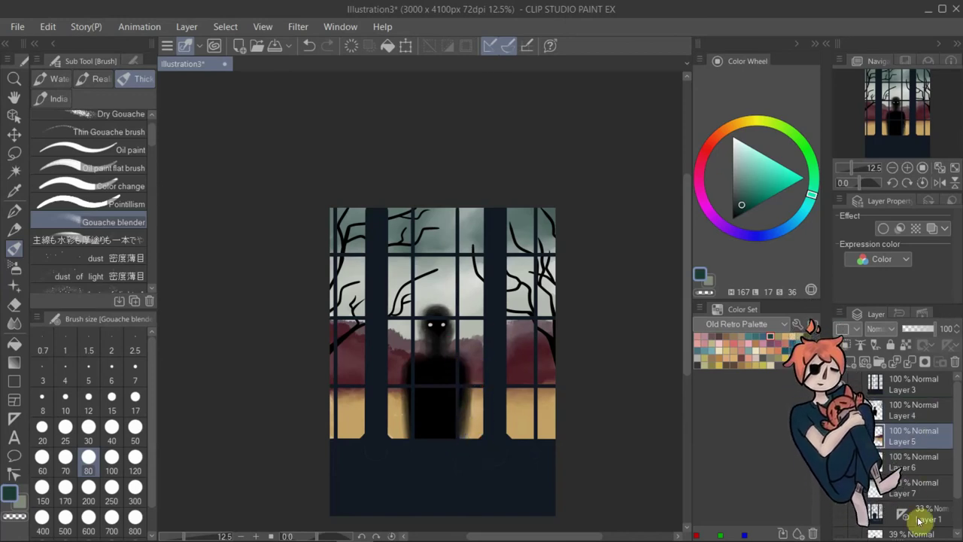
{"action": "left_click", "coordinate": [918, 410]}
{"action": "left_click", "coordinate": [14, 211]}
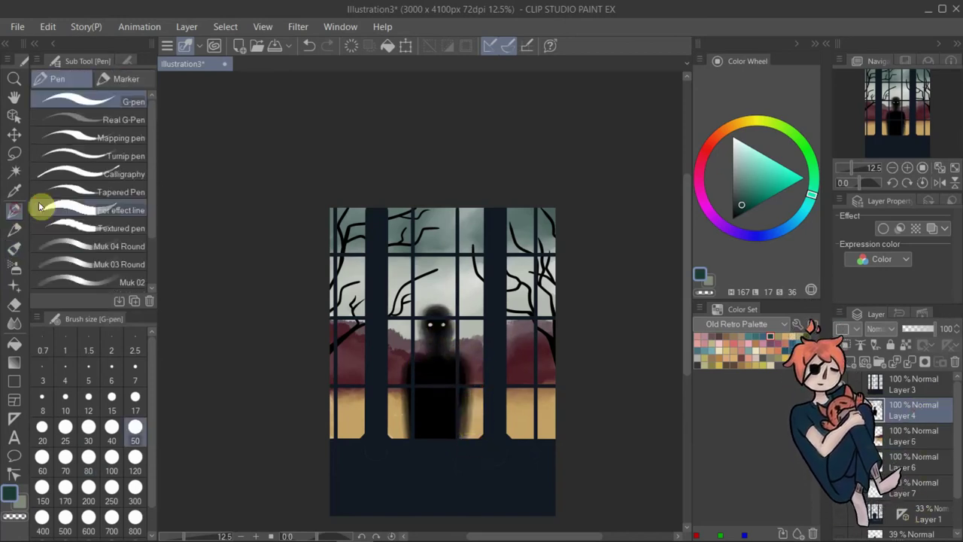
{"action": "left_click", "coordinate": [478, 396], "text": "alt"}
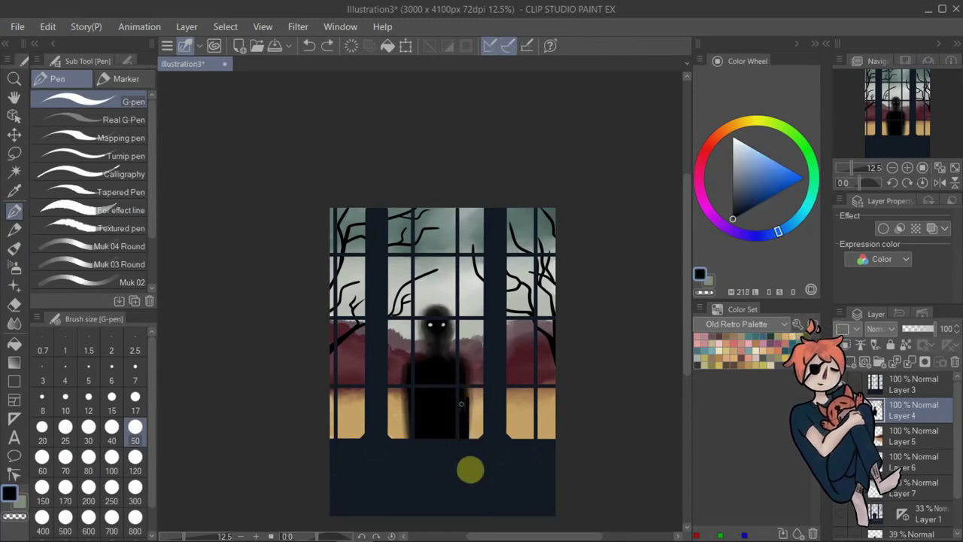
{"action": "left_click", "coordinate": [14, 247]}
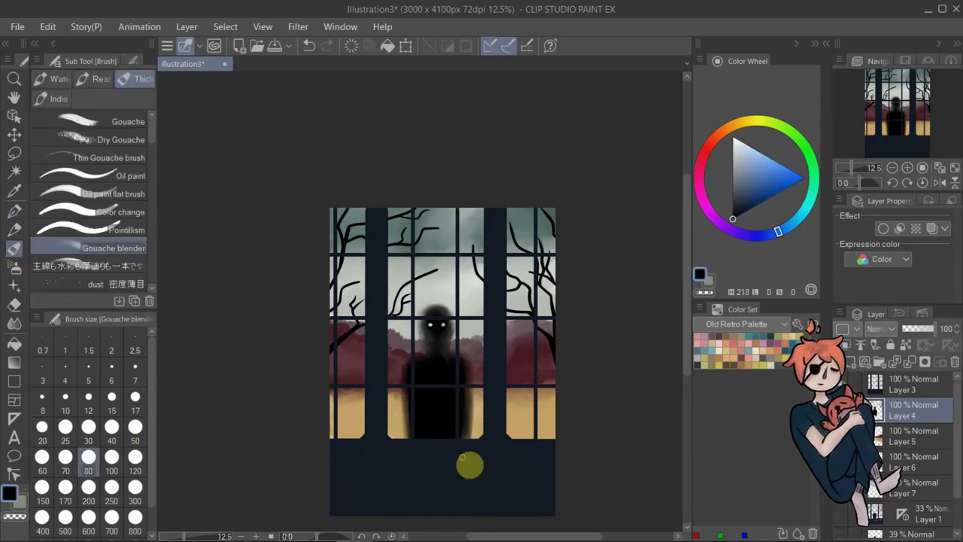
{"action": "key", "text": "ctrl+z"}
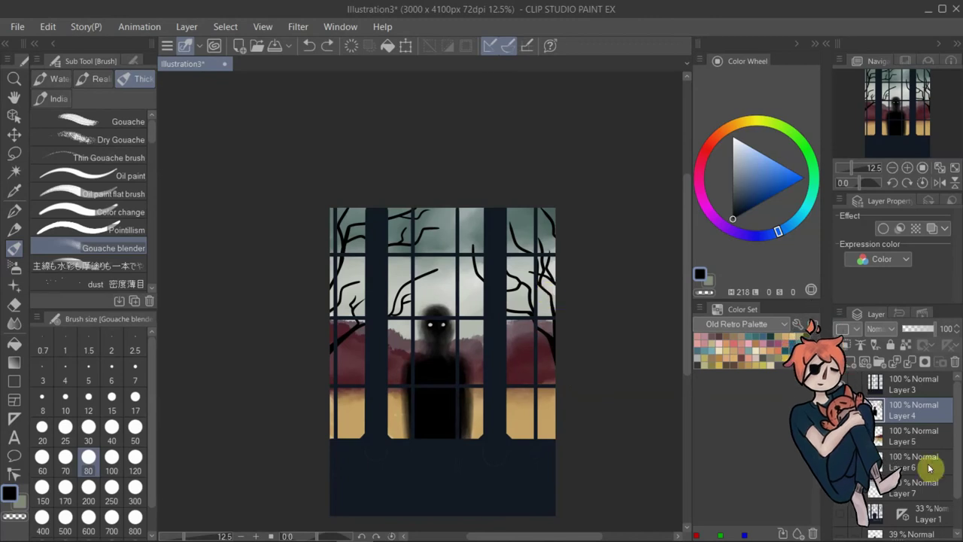
Paint muted purple strokes down both window posts and along the sill on Layer 3.
{"action": "left_click", "coordinate": [913, 384]}
{"action": "left_click", "coordinate": [771, 342]}
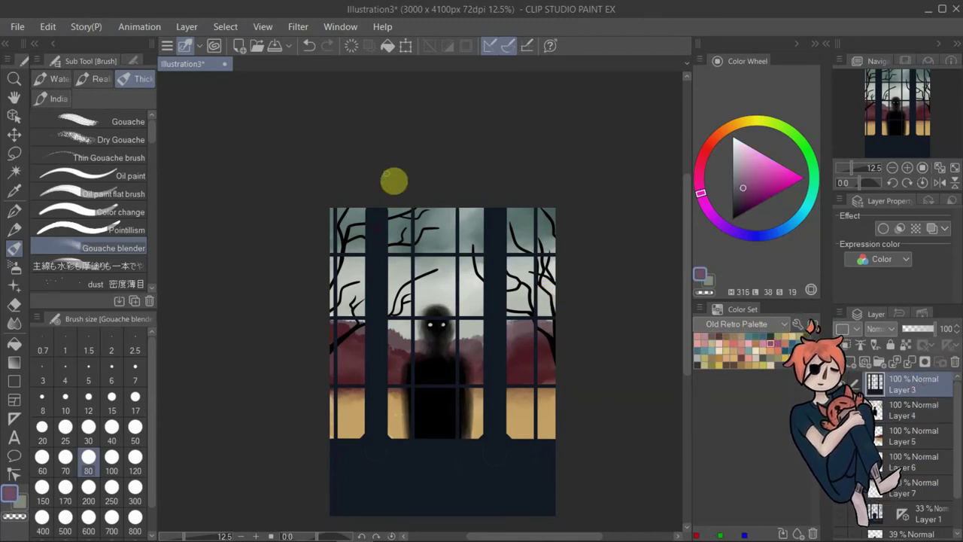
{"action": "key", "text": "p"}
{"action": "left_click_drag", "start_coordinate": [375, 212], "coordinate": [377, 366]}
{"action": "left_click_drag", "start_coordinate": [383, 319], "coordinate": [374, 443]}
{"action": "left_click_drag", "start_coordinate": [495, 212], "coordinate": [495, 467]}
{"action": "left_click_drag", "start_coordinate": [331, 449], "coordinate": [555, 448]}
Blend the purple strokes into the posts at size 120 and into the sill at size 300 with the Gouache blender.
{"action": "key", "text": "b"}
{"action": "left_click", "coordinate": [136, 456]}
{"action": "left_click_drag", "start_coordinate": [376, 212], "coordinate": [378, 454]}
{"action": "mouse_move", "coordinate": [495, 212]}
{"action": "left_mouse_down"}
{"action": "mouse_move", "coordinate": [499, 271]}
{"action": "mouse_move", "coordinate": [489, 357]}
{"action": "mouse_move", "coordinate": [501, 336]}
{"action": "mouse_move", "coordinate": [492, 411]}
{"action": "mouse_move", "coordinate": [491, 303]}
{"action": "mouse_move", "coordinate": [493, 450]}
{"action": "mouse_move", "coordinate": [500, 441]}
{"action": "mouse_move", "coordinate": [550, 450]}
{"action": "mouse_move", "coordinate": [492, 467]}
{"action": "mouse_move", "coordinate": [504, 459]}
{"action": "mouse_move", "coordinate": [468, 447]}
{"action": "mouse_move", "coordinate": [516, 456]}
{"action": "left_mouse_up"}
{"action": "left_click", "coordinate": [136, 487]}
{"action": "mouse_move", "coordinate": [372, 451]}
{"action": "left_mouse_down"}
{"action": "mouse_move", "coordinate": [477, 451]}
{"action": "mouse_move", "coordinate": [484, 477]}
{"action": "mouse_move", "coordinate": [545, 453]}
{"action": "mouse_move", "coordinate": [421, 470]}
{"action": "left_mouse_up"}
{"action": "left_click", "coordinate": [135, 457]}
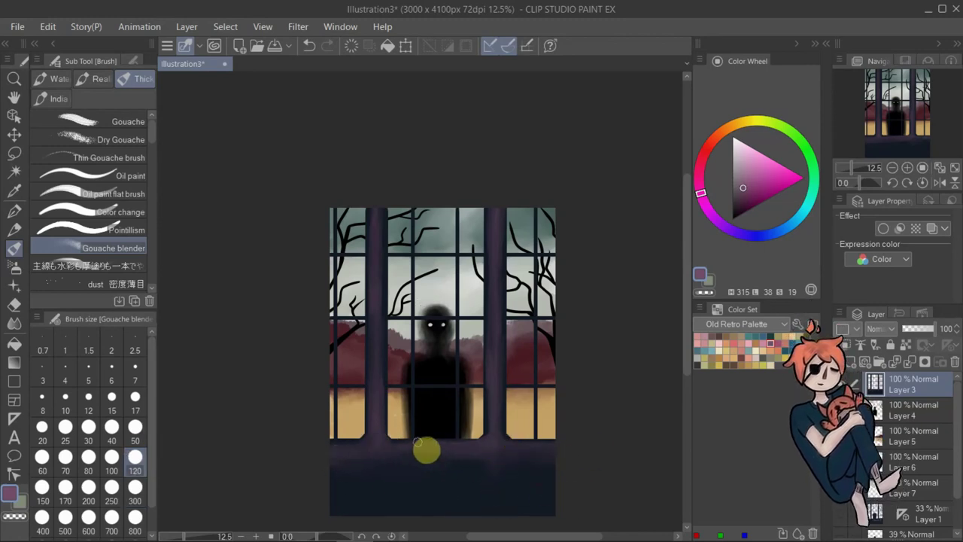
Sign the illustration in light pink in its lower right corner with the G-pen at size 17 on a new layer above Layer 3.
{"action": "left_click", "coordinate": [740, 153]}
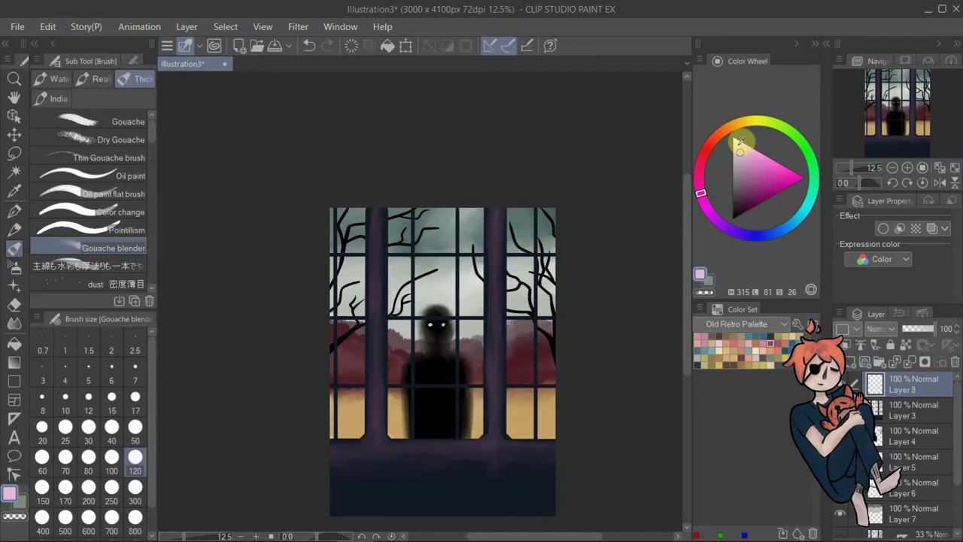
{"action": "left_click", "coordinate": [15, 212]}
{"action": "mouse_move", "coordinate": [495, 480]}
{"action": "left_mouse_down"}
{"action": "mouse_move", "coordinate": [509, 493]}
{"action": "mouse_move", "coordinate": [563, 489]}
{"action": "left_mouse_up"}
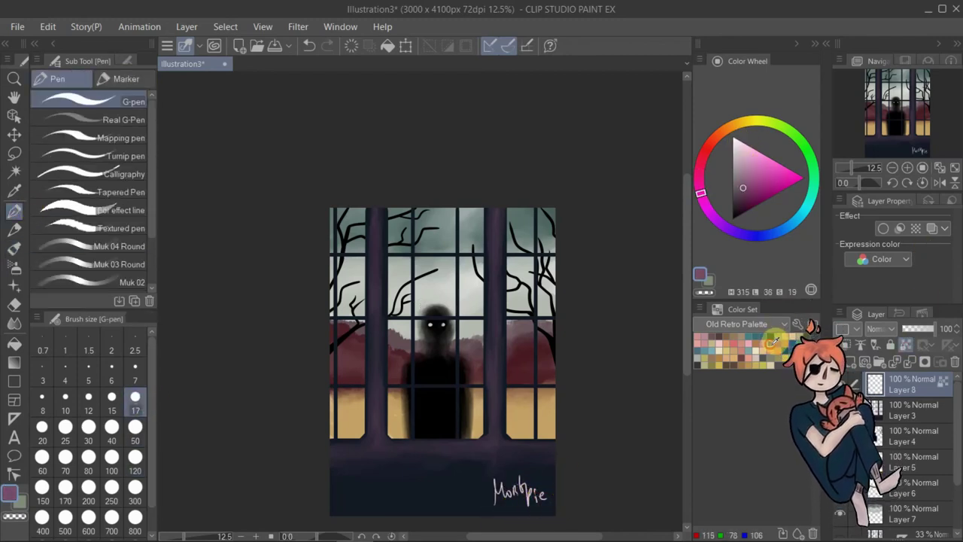
Tint the signature dark mauve with the Gouache blender, keeping Layer 8's transparent pixels locked and reducing the brush to size 17 for the details.
{"action": "left_click", "coordinate": [775, 342]}
{"action": "left_click", "coordinate": [15, 247]}
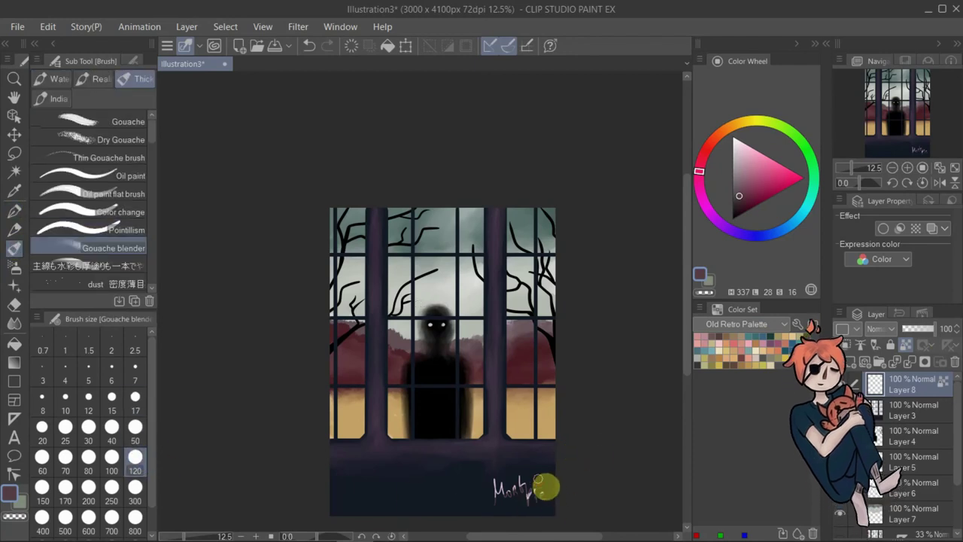
{"action": "key", "text": "bracketright"}
{"action": "key", "text": "bracketright"}
{"action": "key", "text": "bracketright"}
{"action": "key", "text": "bracketright"}
{"action": "key", "text": "bracketright"}
{"action": "scroll", "coordinate": [525, 485], "scroll_direction": "up", "scroll_amount": 2}
{"action": "key", "text": "bracketleft"}
{"action": "key", "text": "bracketleft"}
{"action": "key", "text": "bracketleft"}
{"action": "key", "text": "bracketleft"}
{"action": "key", "text": "bracketleft"}
{"action": "key", "text": "bracketleft"}
{"action": "key", "text": "bracketleft"}
{"action": "key", "text": "bracketleft"}
{"action": "key", "text": "bracketleft"}
{"action": "key", "text": "bracketleft"}
{"action": "key", "text": "bracketleft"}
{"action": "key", "text": "bracketleft"}
{"action": "key", "text": "bracketleft"}
{"action": "key", "text": "bracketleft"}
{"action": "key", "text": "bracketleft"}
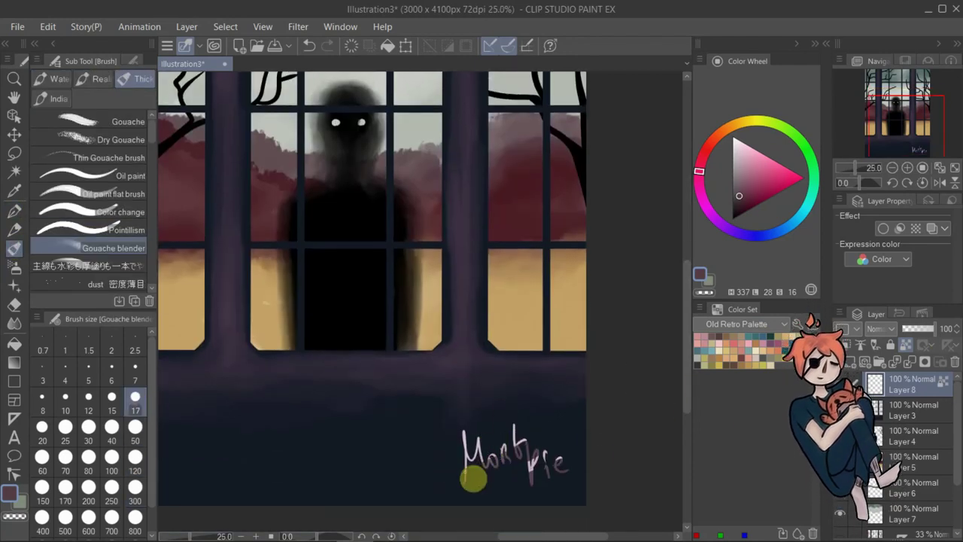
Smooth the signature's pink and mauve tones with the Blend tool.
{"action": "left_click", "coordinate": [15, 322]}
{"action": "scroll", "coordinate": [547, 431], "scroll_direction": "down", "scroll_amount": 2}
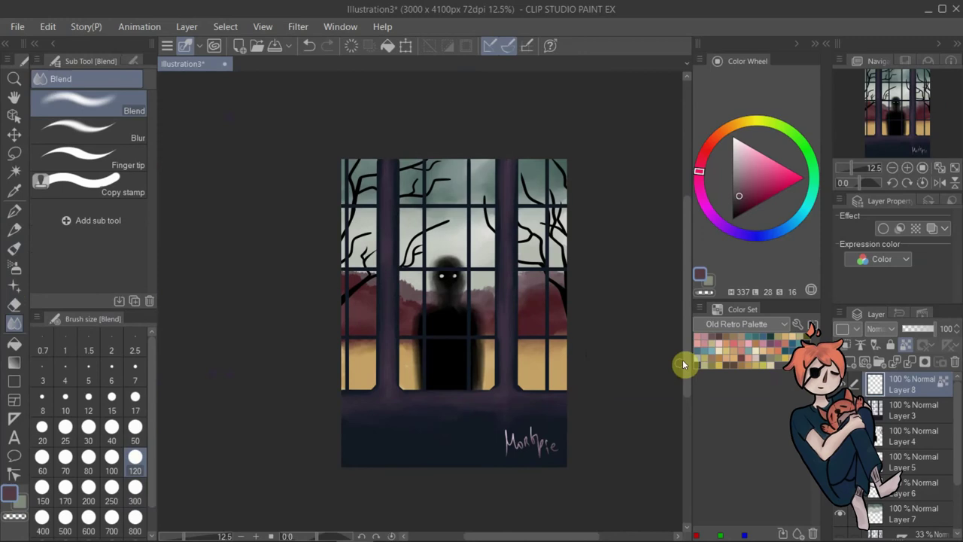
{"action": "left_click_drag", "start_coordinate": [685, 364], "coordinate": [685, 349]}
{"action": "left_click_drag", "start_coordinate": [561, 536], "coordinate": [549, 537]}
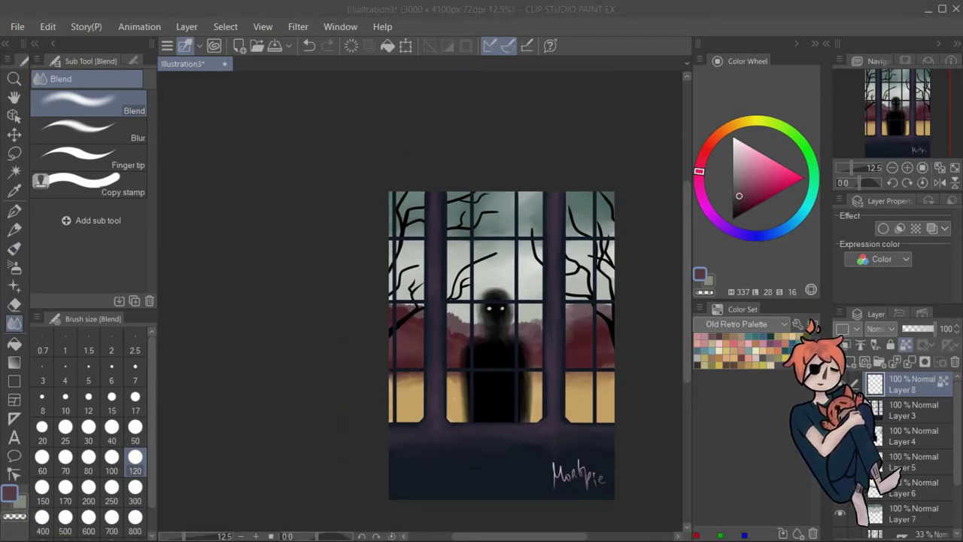